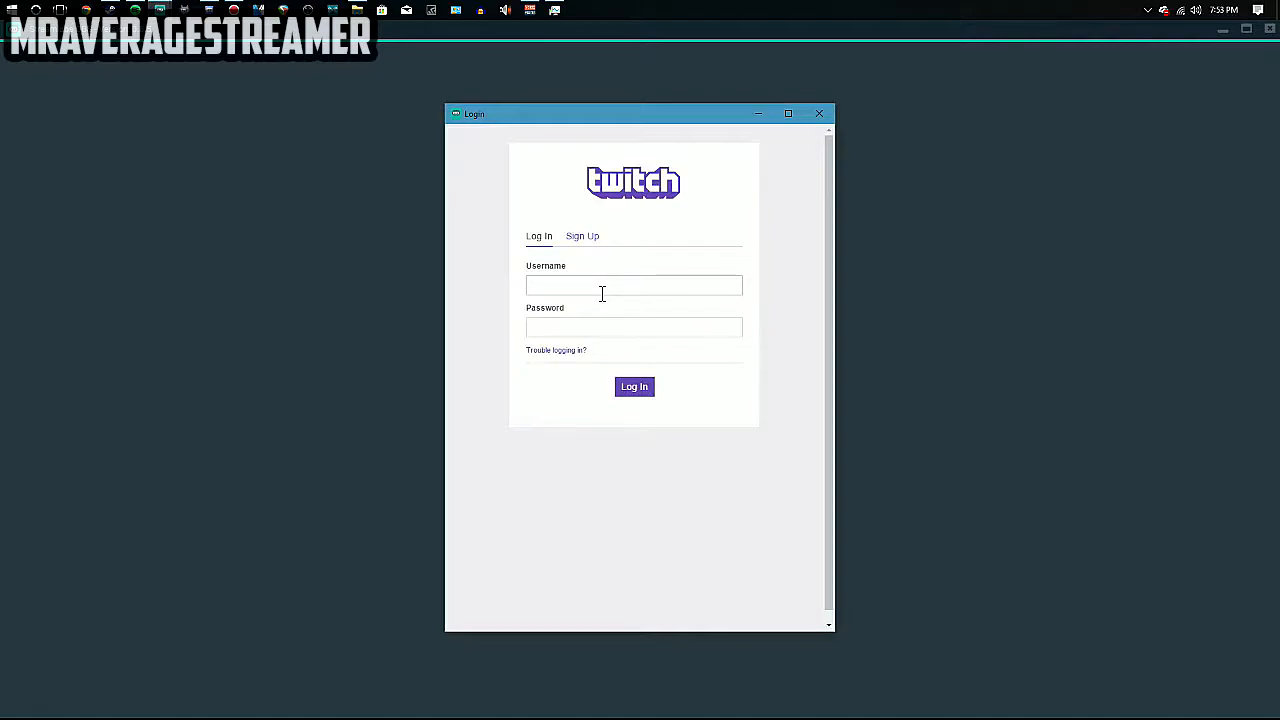
Log in to Twitch with the account username and password, then authorize Streamlabs.
{"action": "type", "text": "mraveragestreamer"}
{"action": "left_click", "coordinate": [596, 322]}
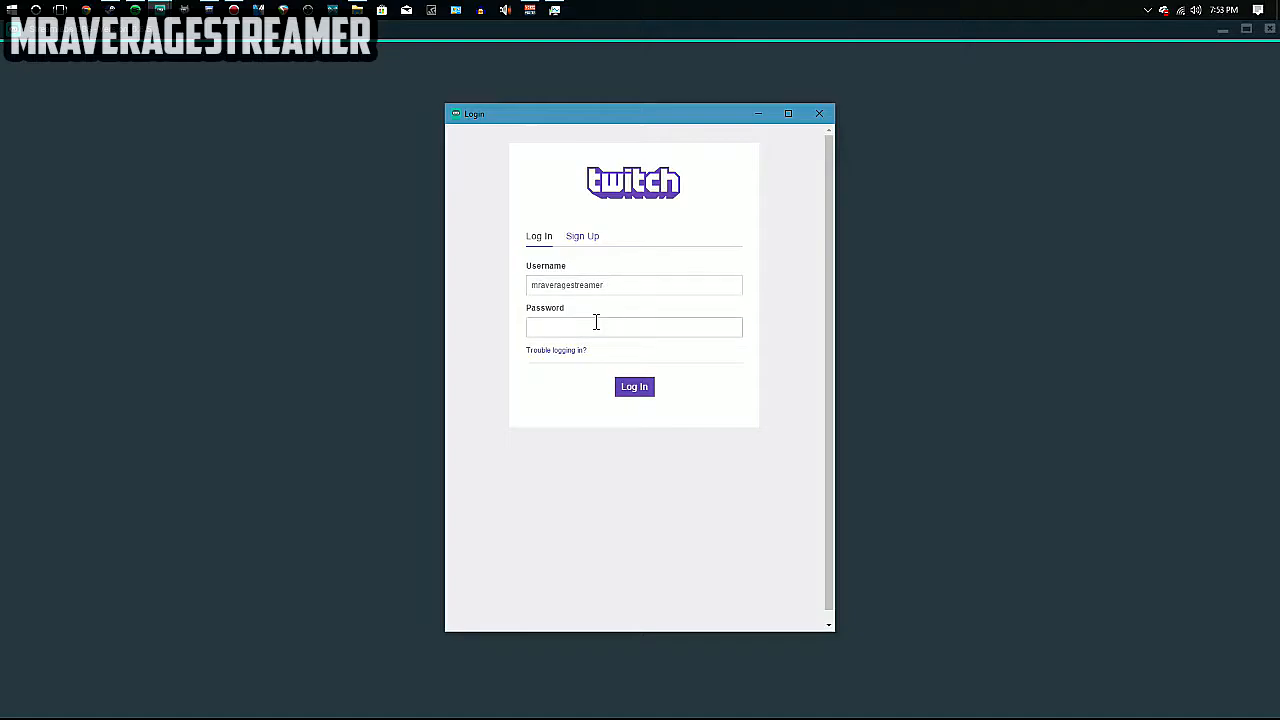
{"action": "type", "text": "********"}
{"action": "key", "text": "Return"}
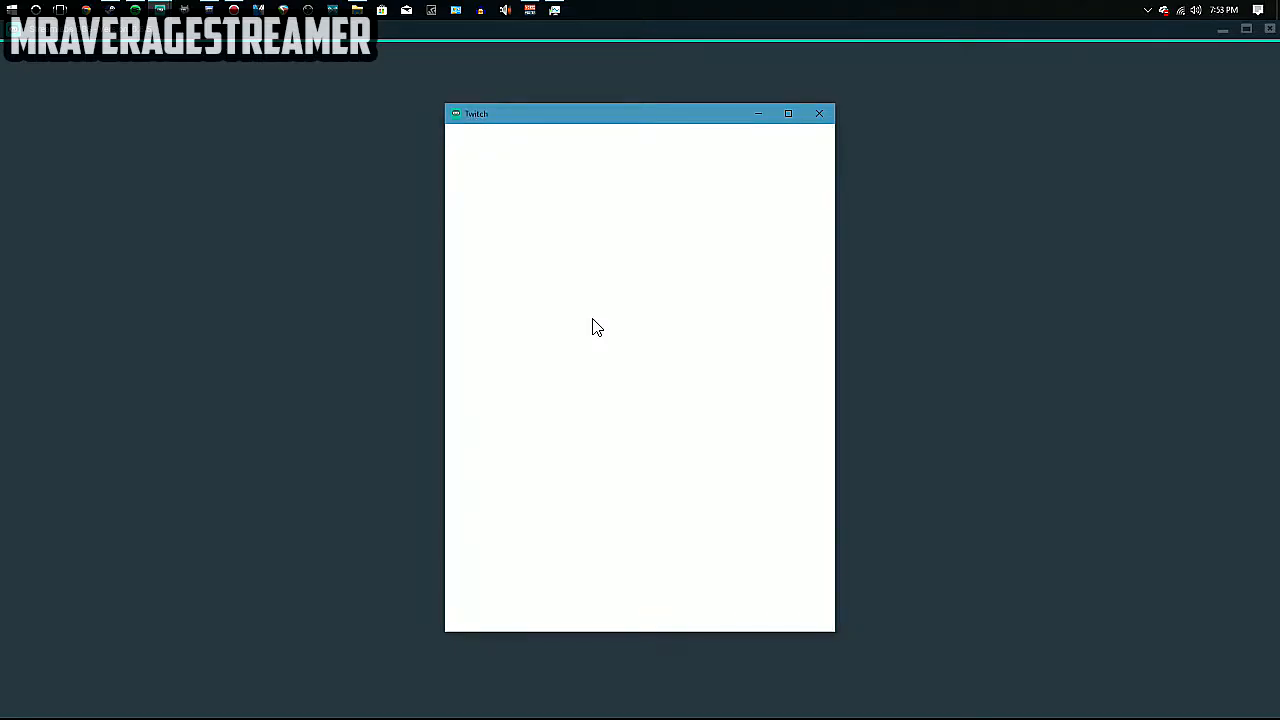
{"action": "left_click", "coordinate": [604, 346]}
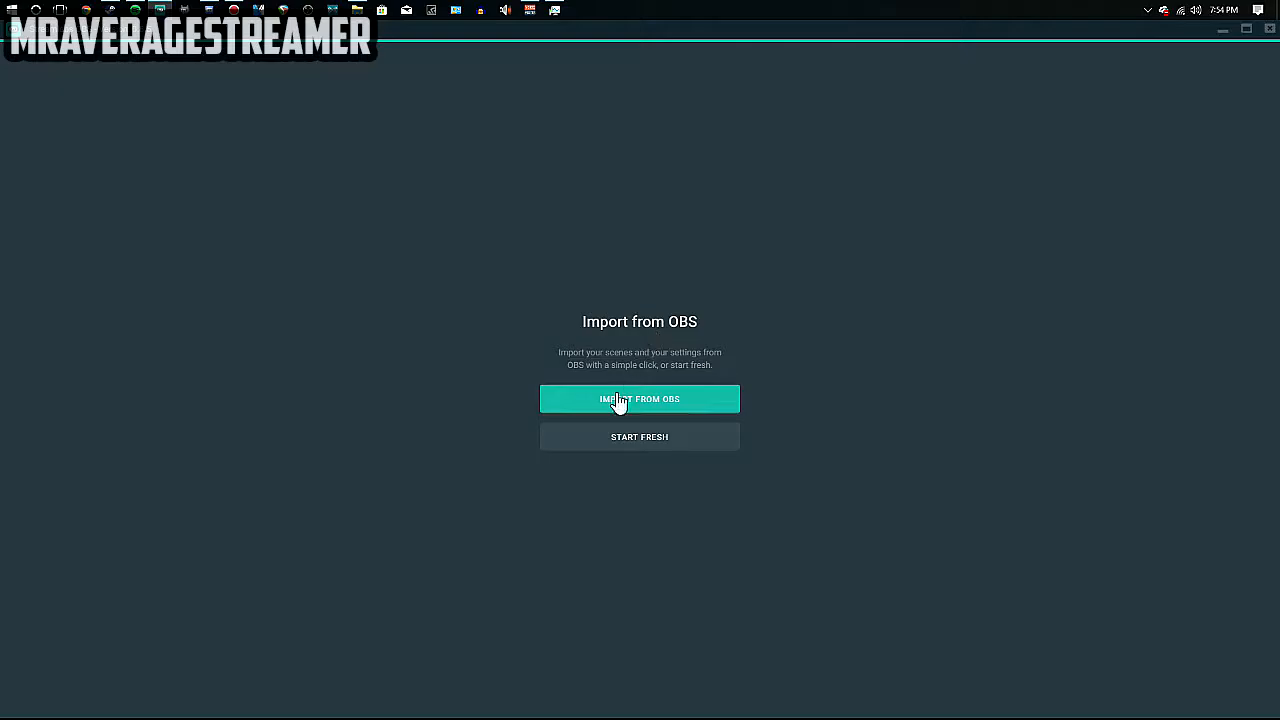
Start fresh, remove The Jar, Event List and Alertbox widgets, and defer widget setup.
{"action": "left_click", "coordinate": [598, 438]}
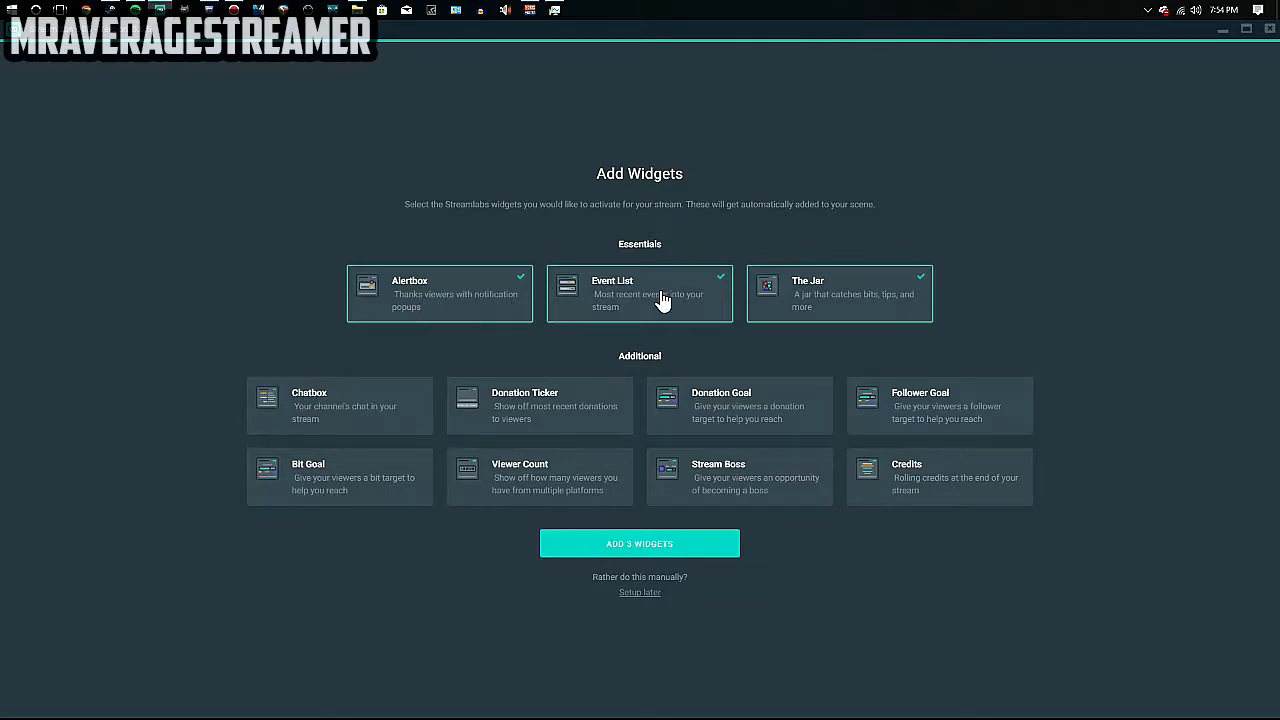
{"action": "left_click", "coordinate": [875, 287]}
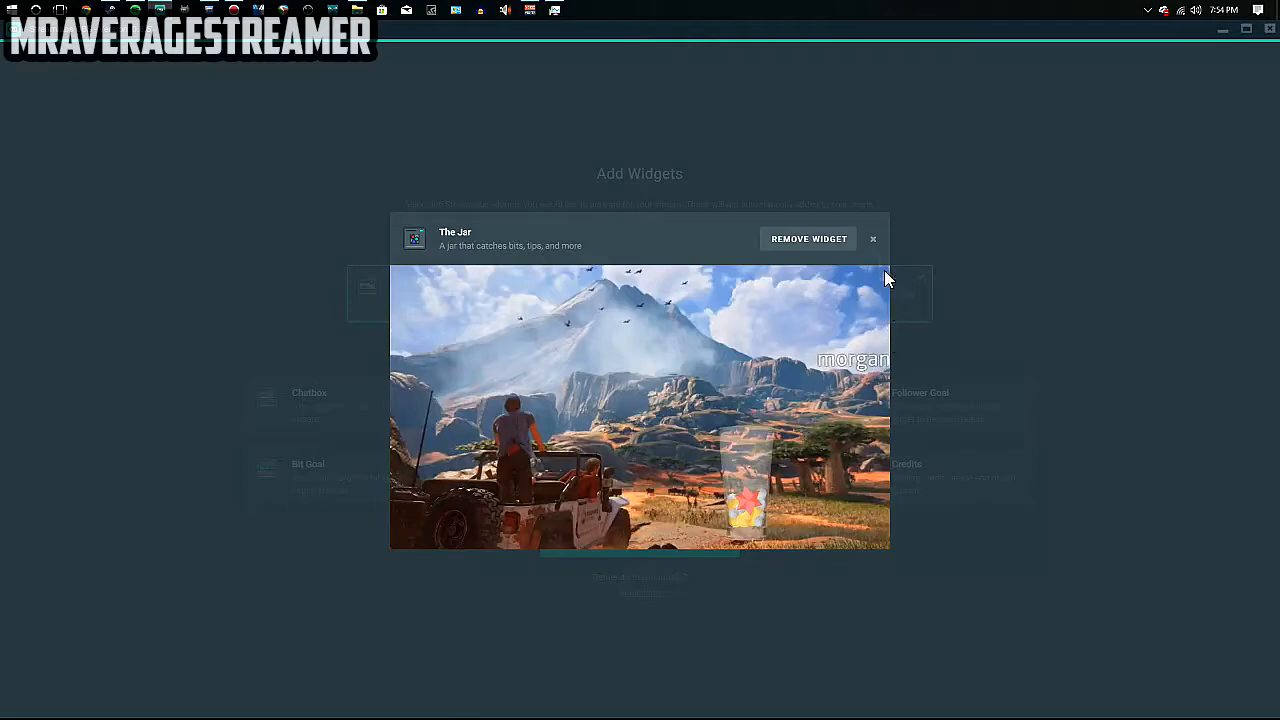
{"action": "left_click", "coordinate": [798, 240]}
{"action": "left_click", "coordinate": [646, 283]}
{"action": "left_click", "coordinate": [812, 245]}
{"action": "left_click", "coordinate": [503, 300]}
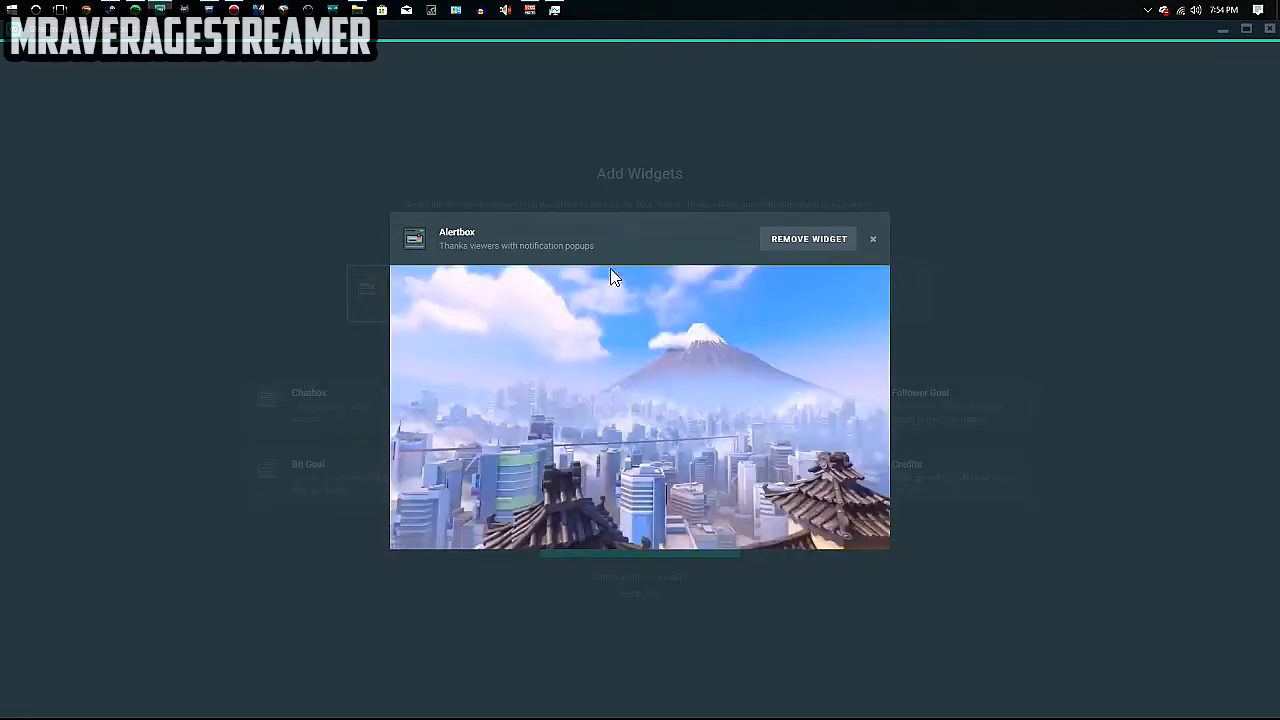
{"action": "left_click", "coordinate": [832, 238]}
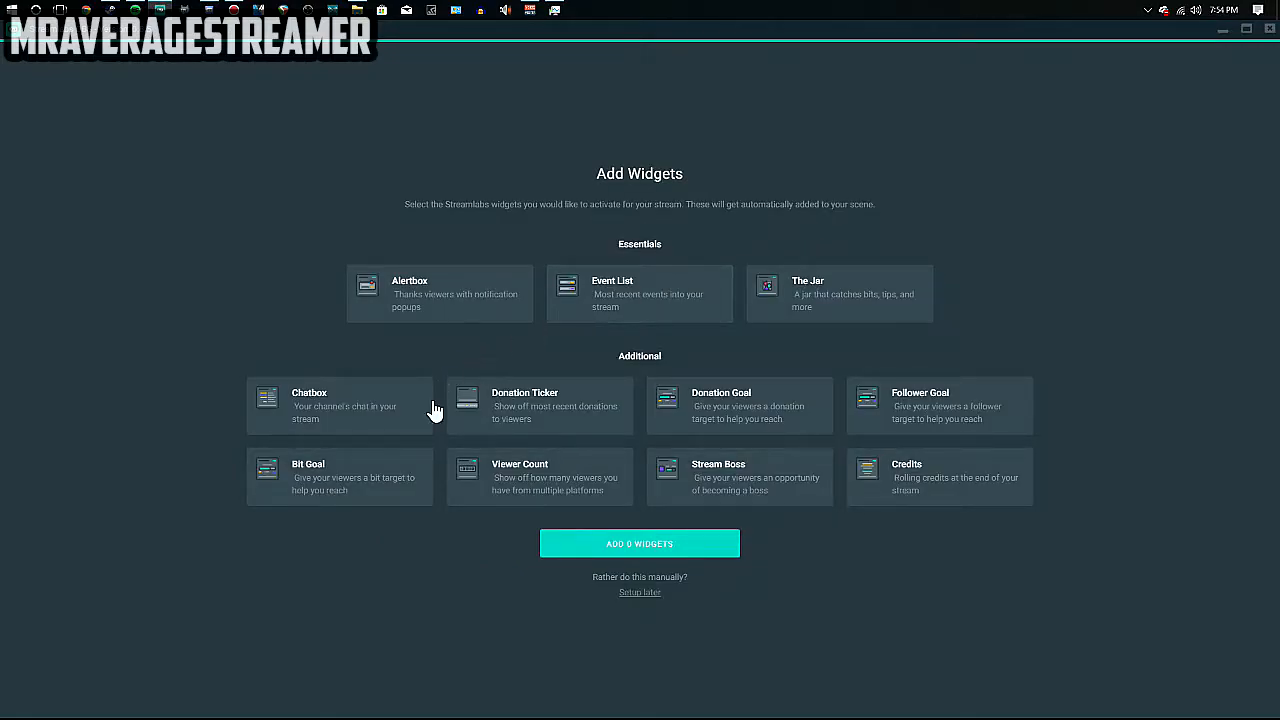
{"action": "left_click", "coordinate": [636, 594]}
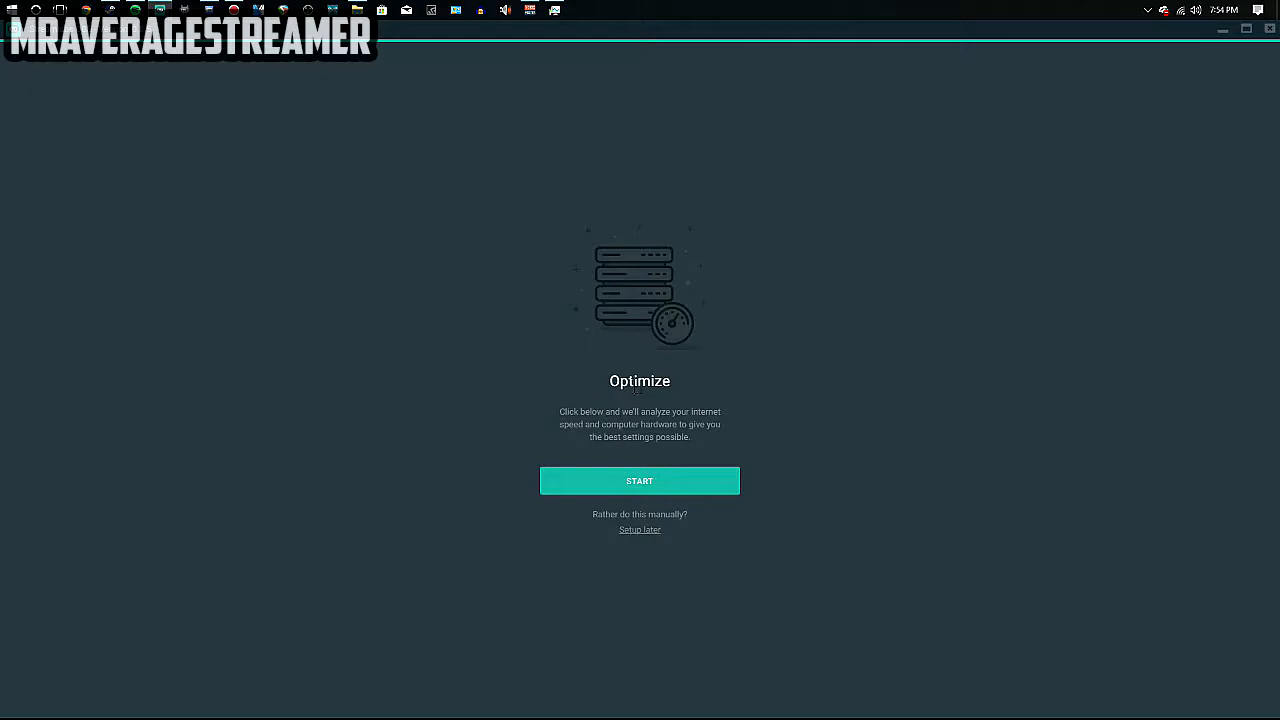
Analyse internet speed and hardware to optimize settings, then enter the empty Scene editor.
{"action": "left_click", "coordinate": [594, 470]}
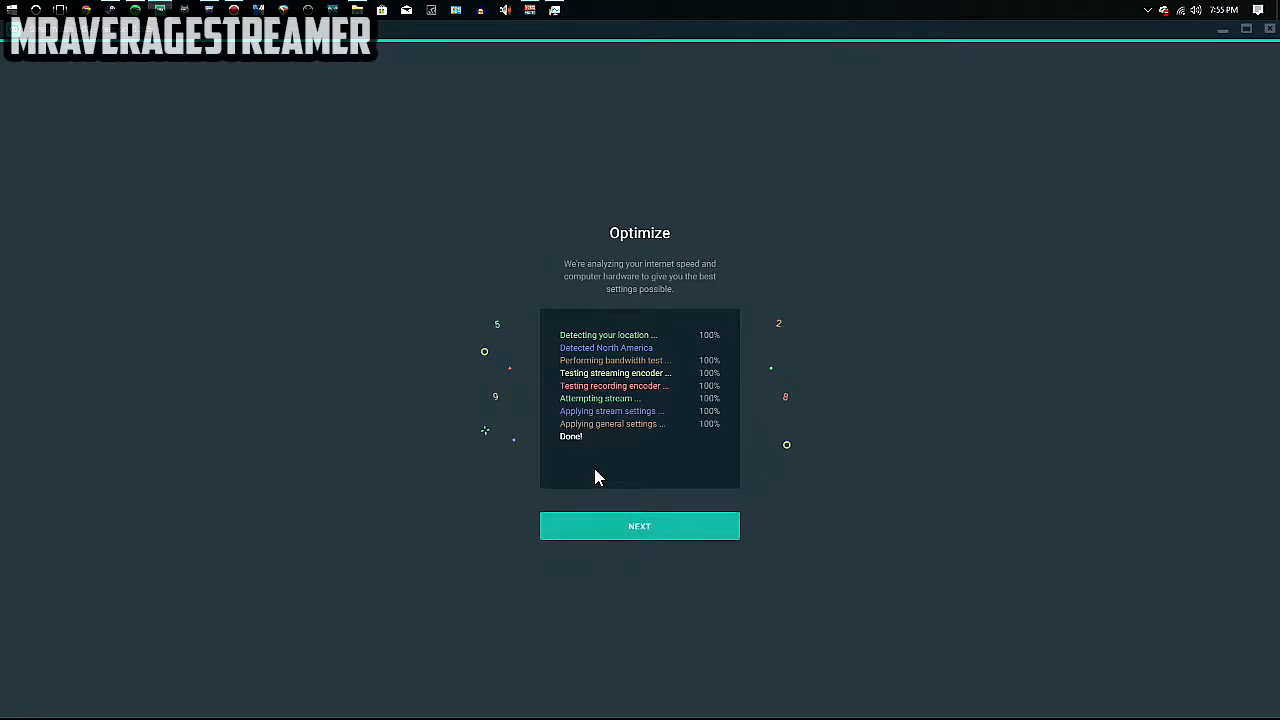
{"action": "left_click", "coordinate": [619, 527]}
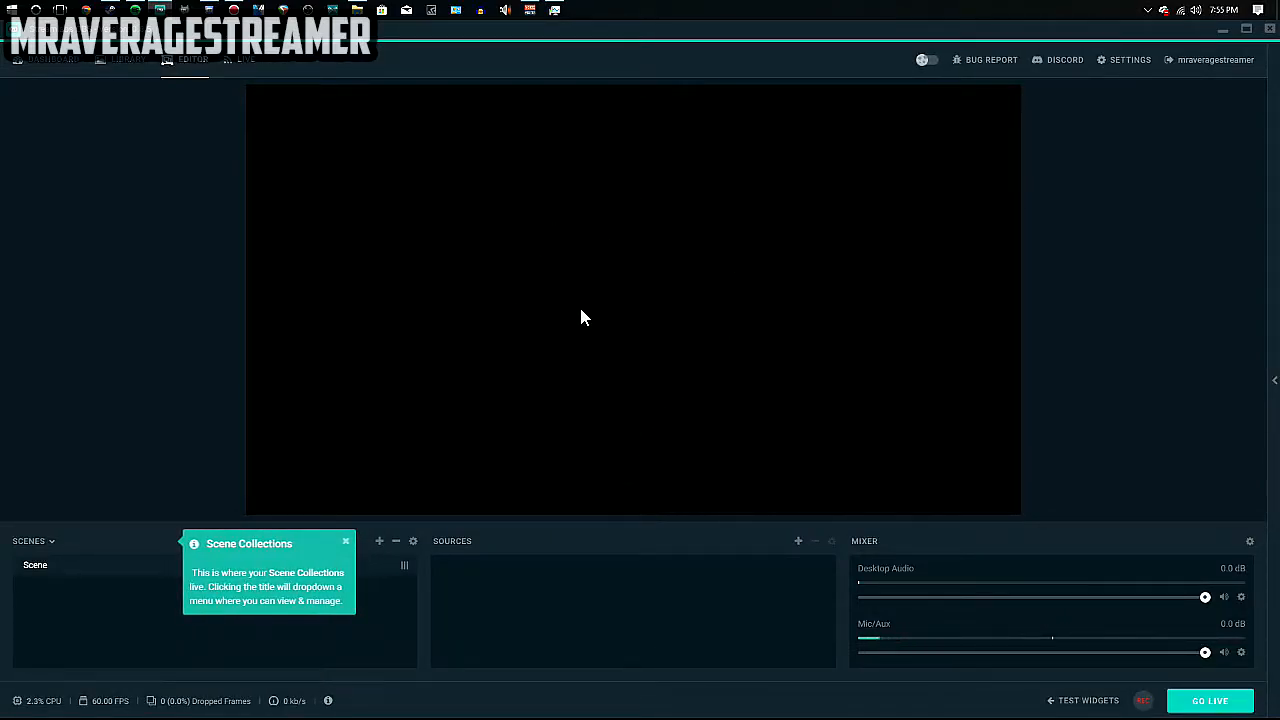
Dismiss the Scene Collections tip and review Stream settings: Twitch, US West server, key filled.
{"action": "left_click", "coordinate": [345, 543]}
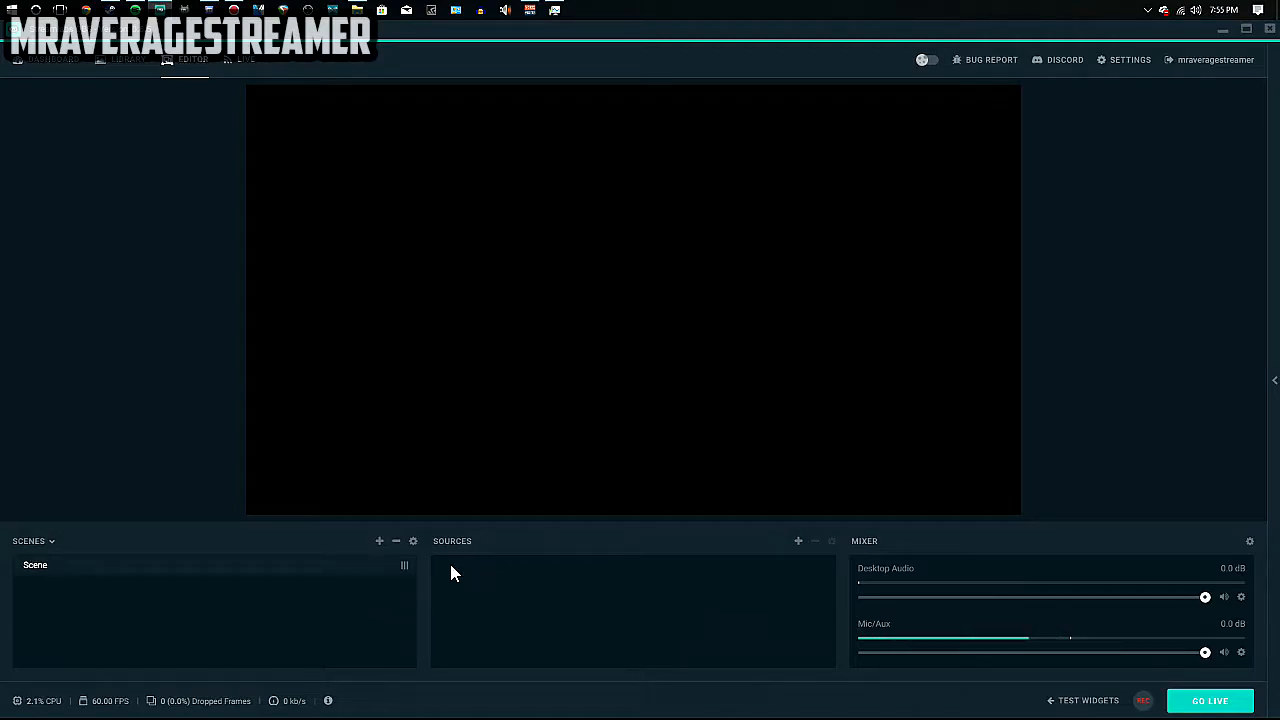
{"action": "left_click", "coordinate": [1127, 68]}
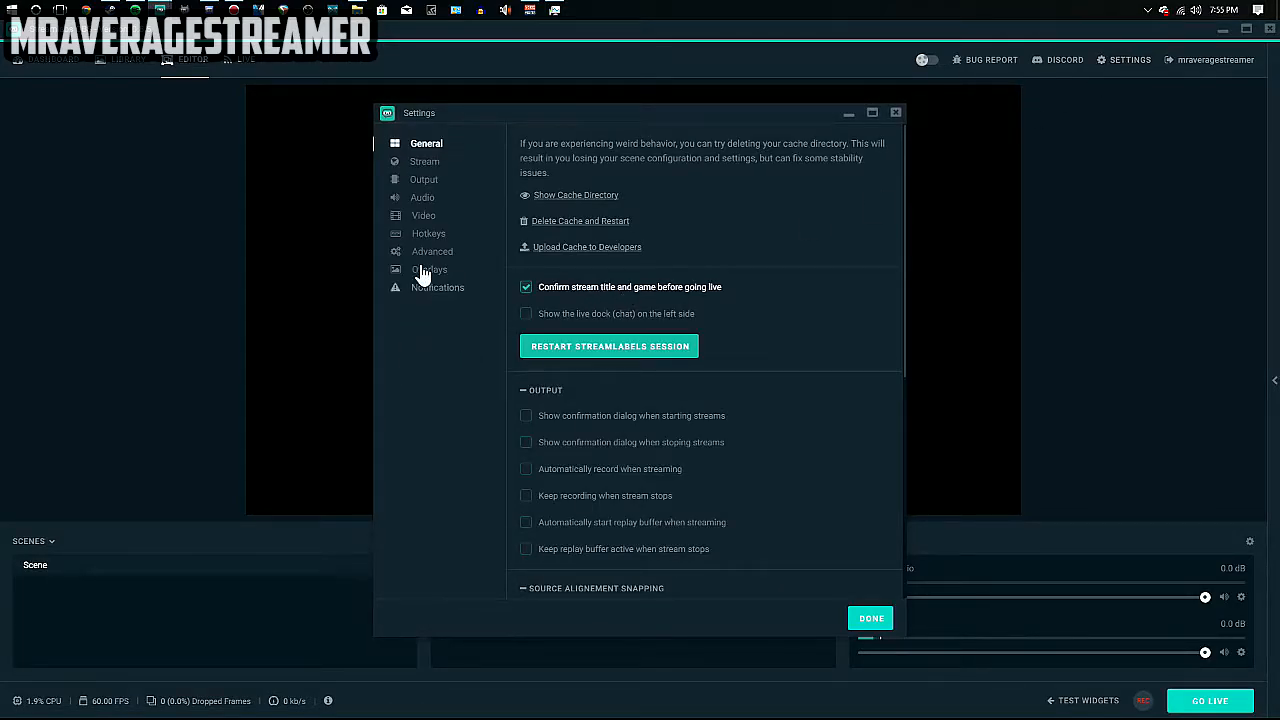
{"action": "left_click", "coordinate": [426, 164]}
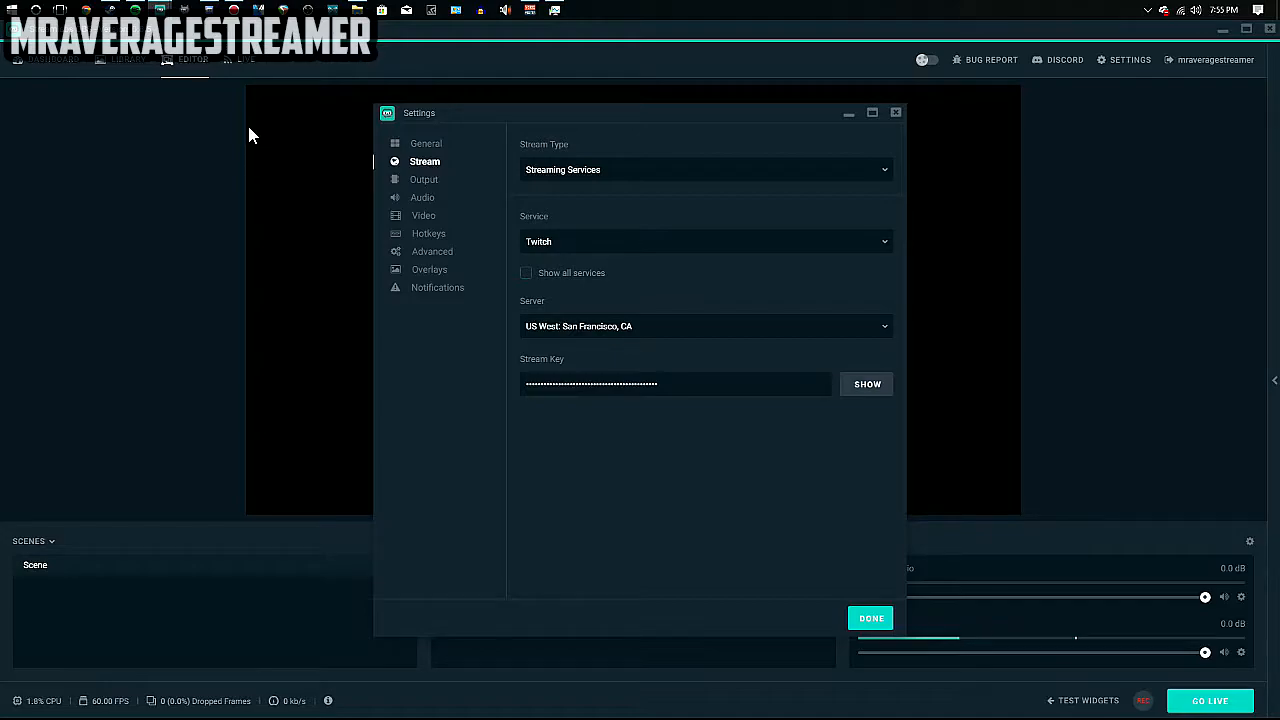
{"action": "left_click", "coordinate": [87, 9]}
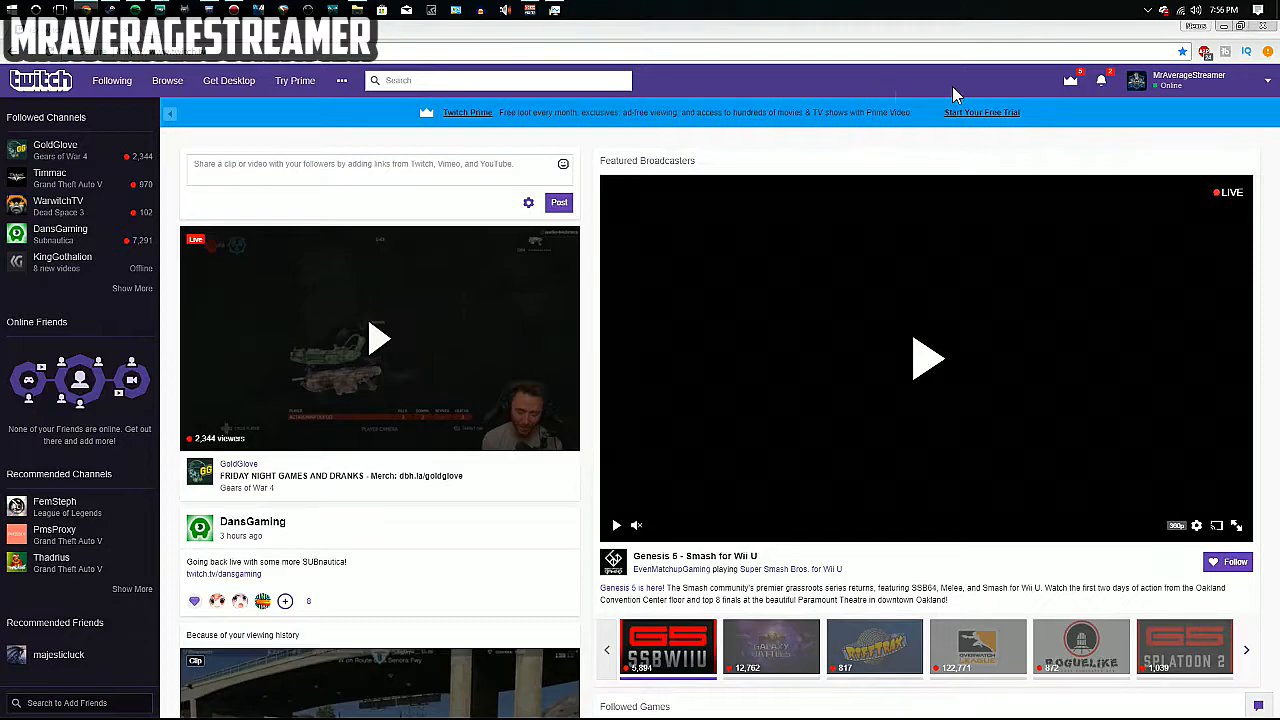
Open the Twitch dashboard's Stream Key settings, reveal the key warning, then return to Streamlabs.
{"action": "left_click", "coordinate": [1206, 86]}
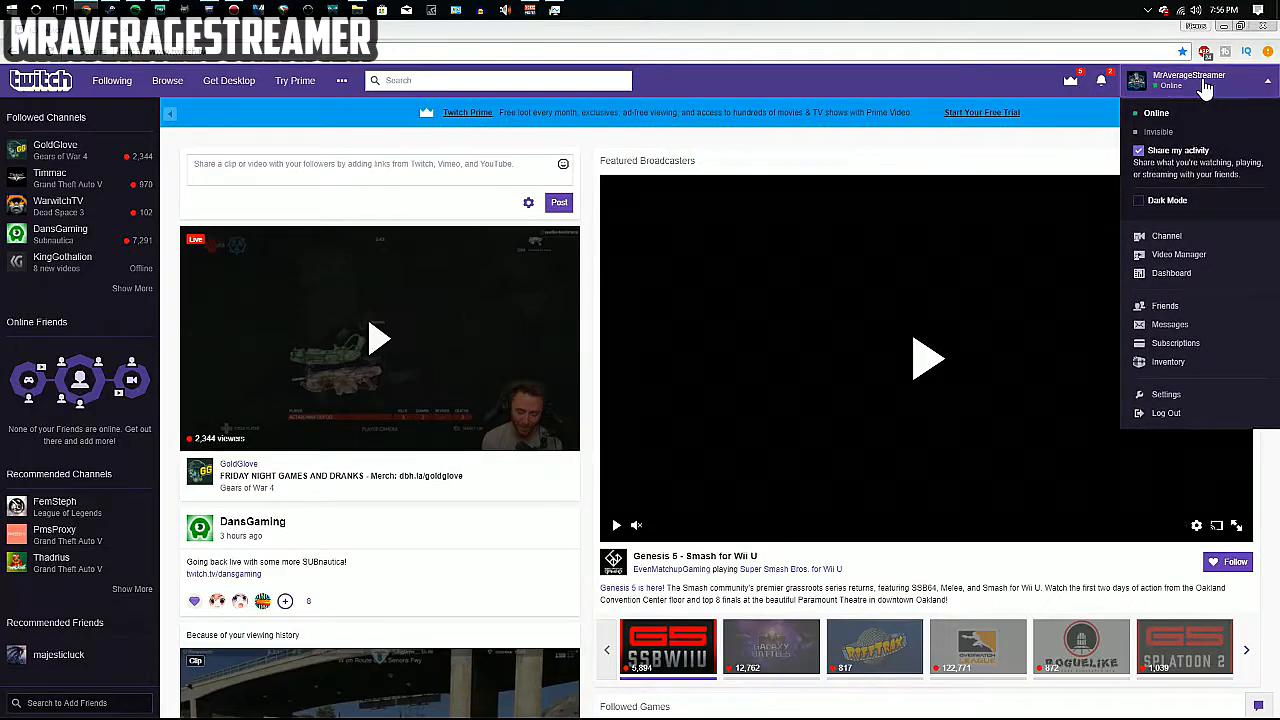
{"action": "left_click", "coordinate": [1182, 284]}
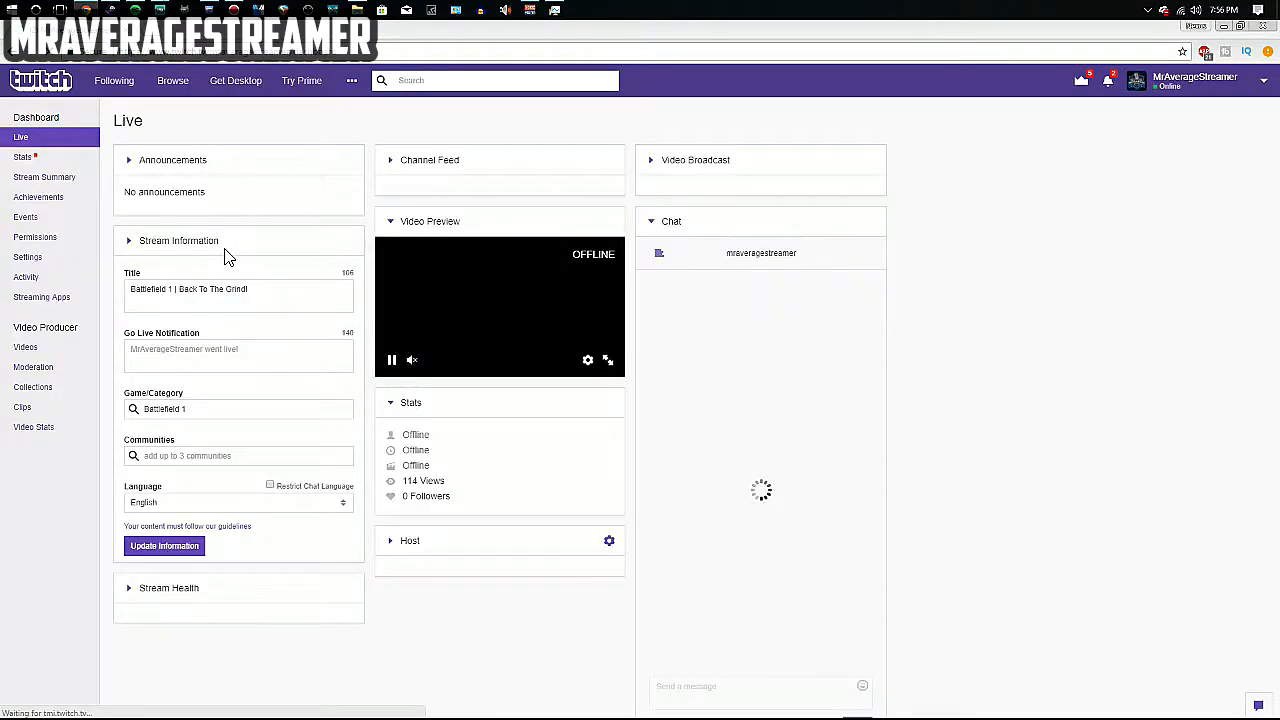
{"action": "left_click", "coordinate": [66, 278]}
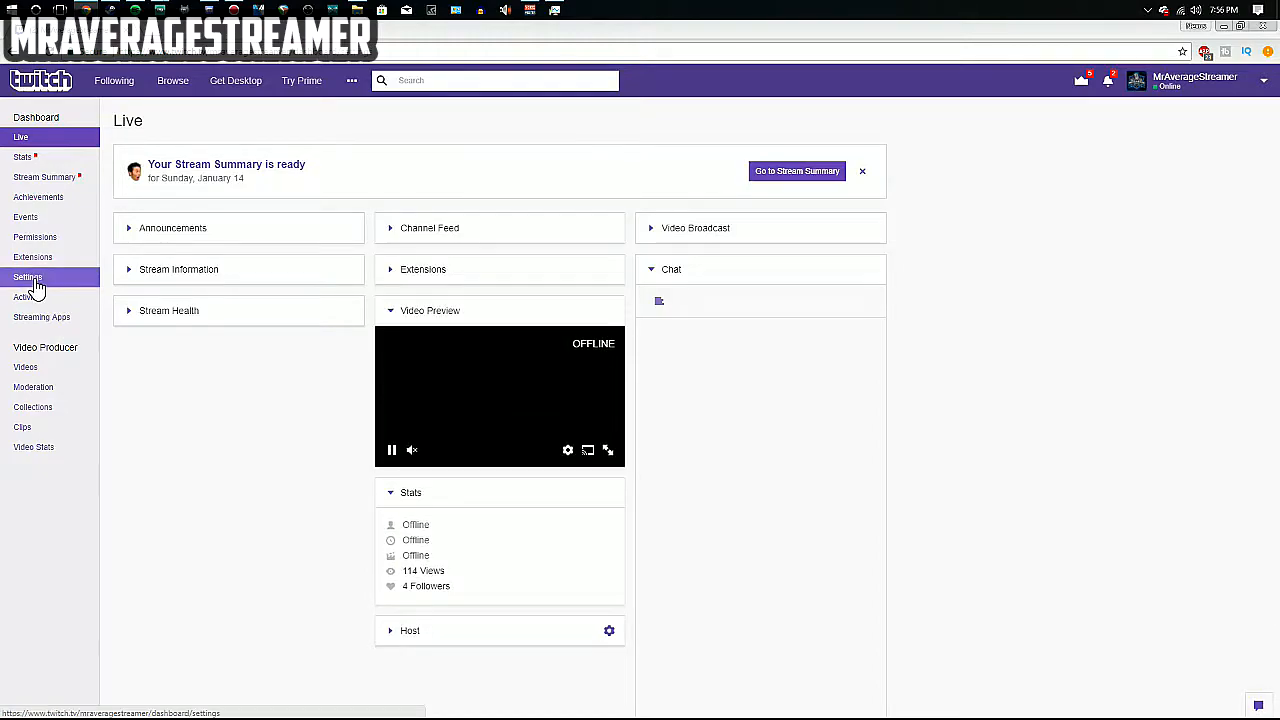
{"action": "left_click", "coordinate": [152, 200]}
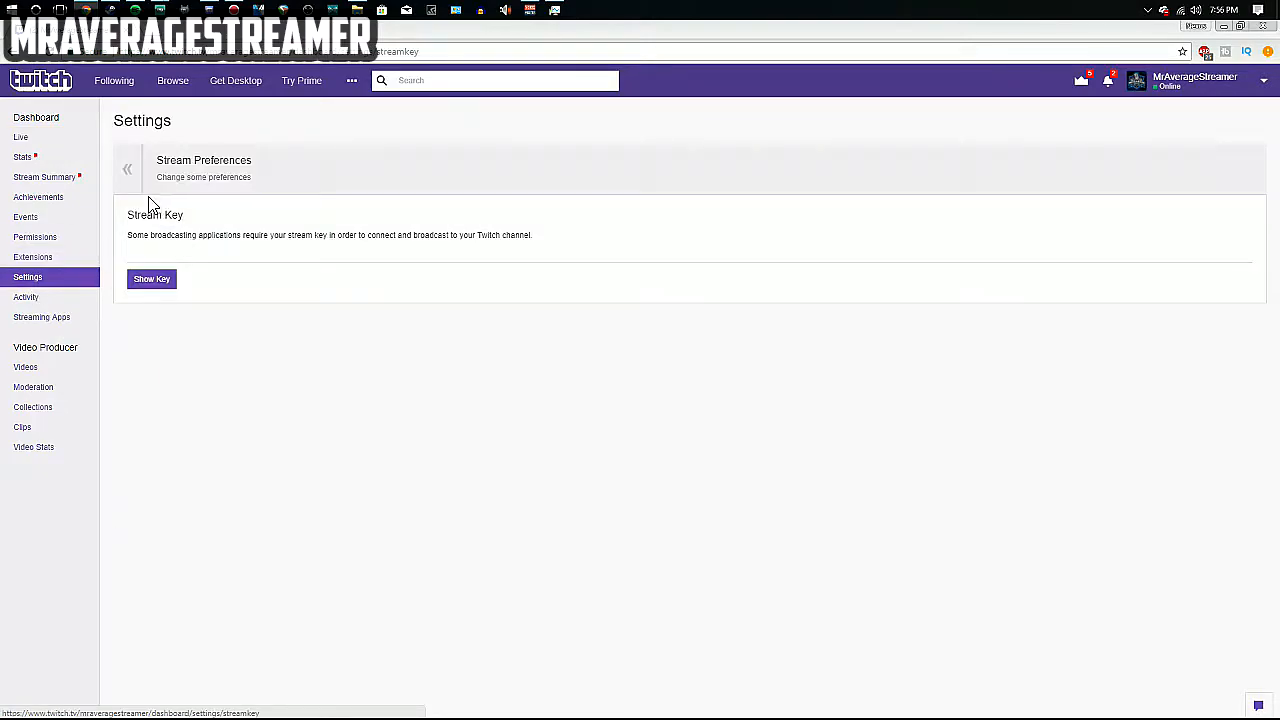
{"action": "left_click", "coordinate": [163, 282]}
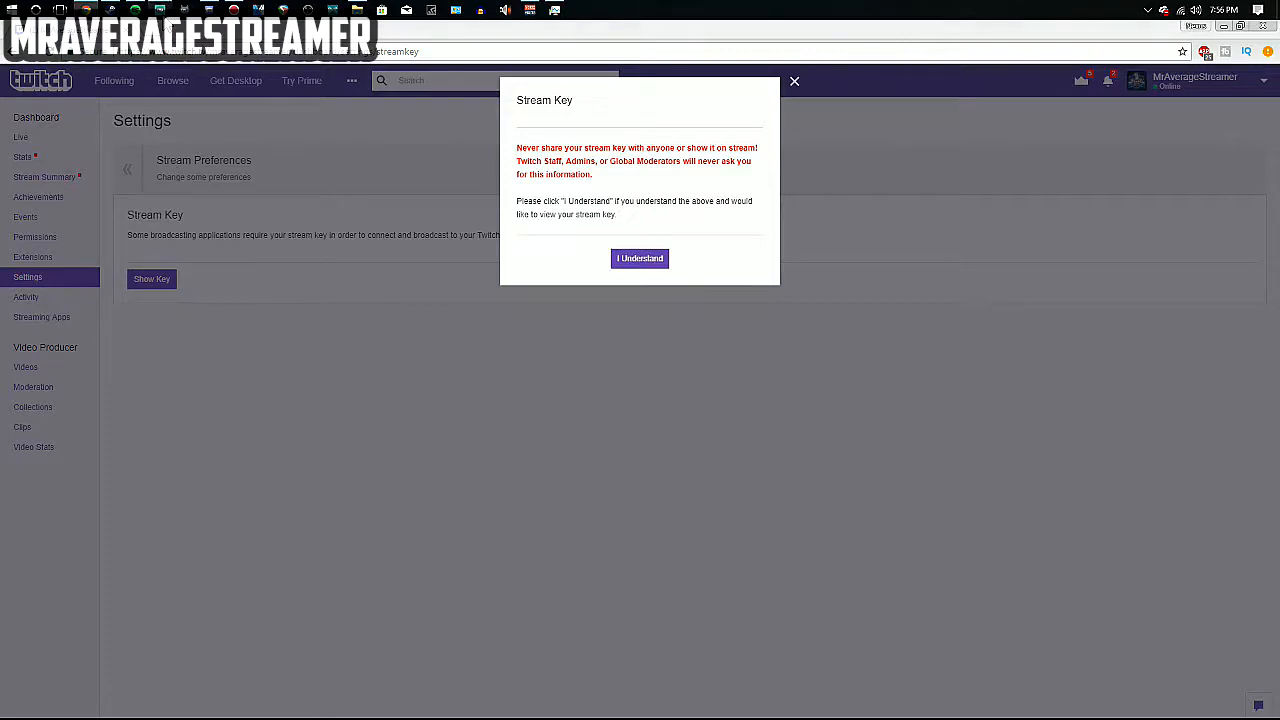
{"action": "mouse_move", "coordinate": [160, 10]}
{"action": "left_click", "coordinate": [210, 80]}
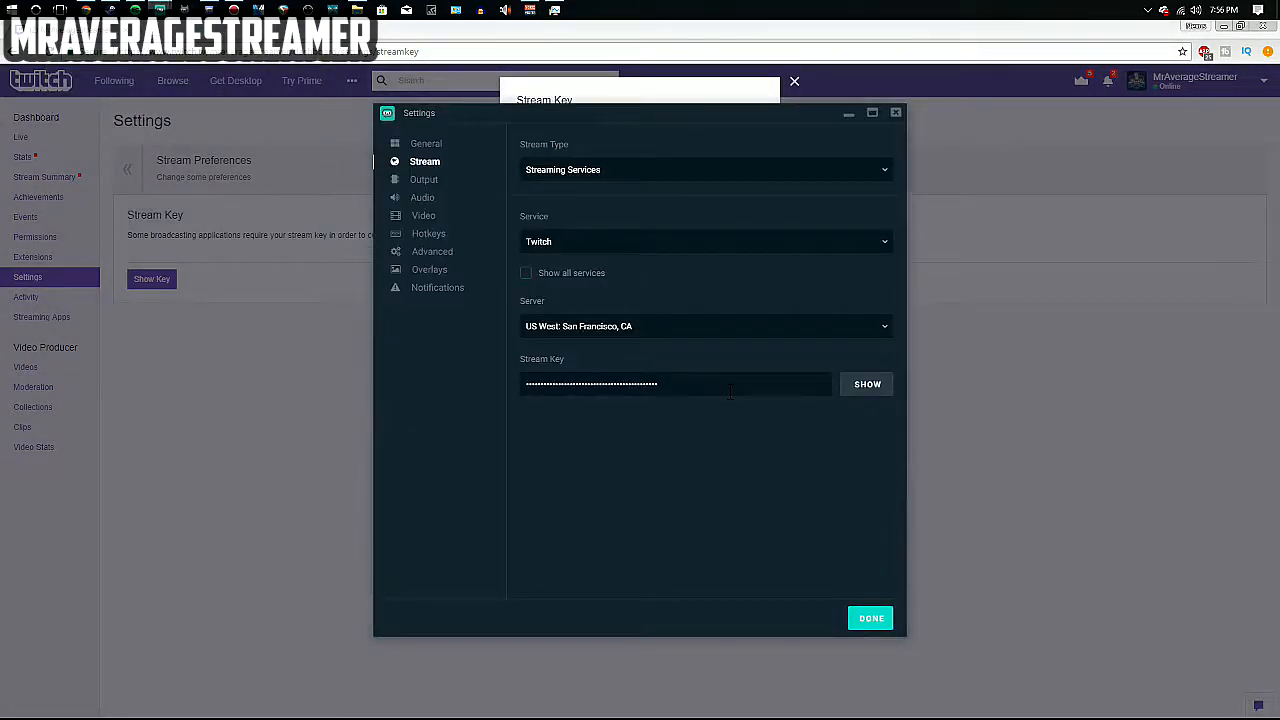
Set the streaming server to Auto (Recommended) and go to the Output settings.
{"action": "left_click", "coordinate": [588, 326]}
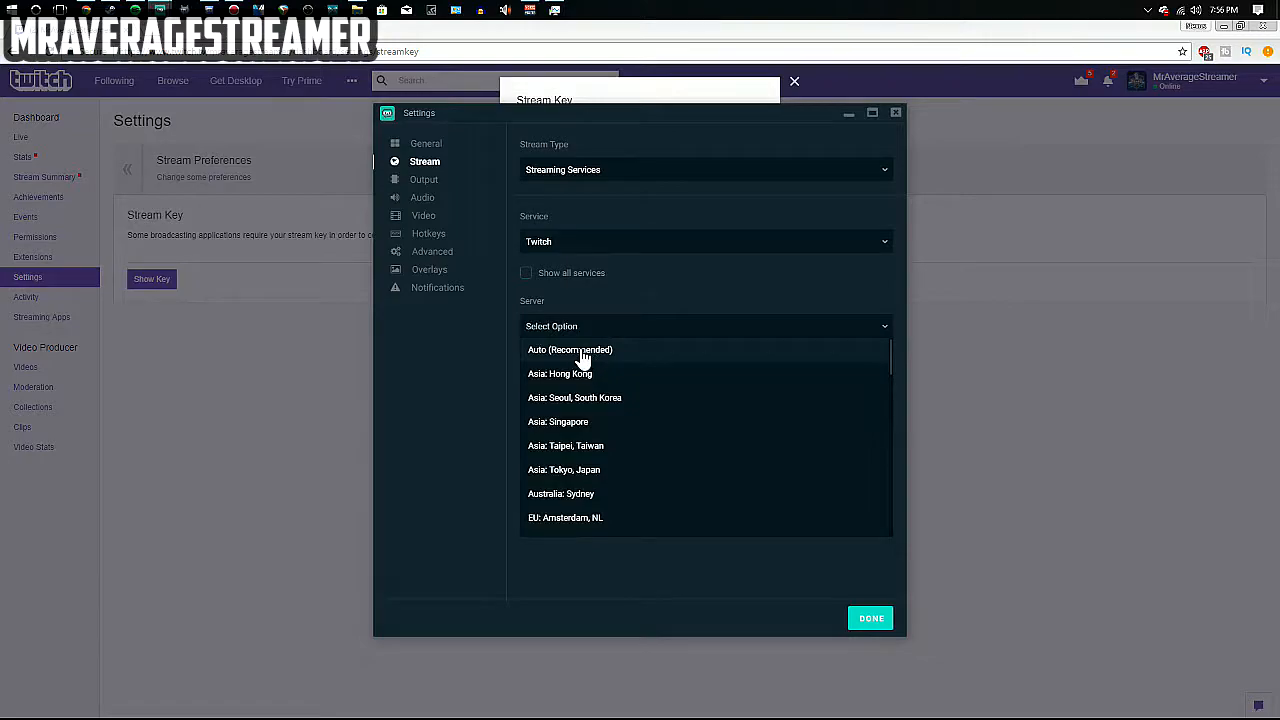
{"action": "left_click", "coordinate": [580, 352]}
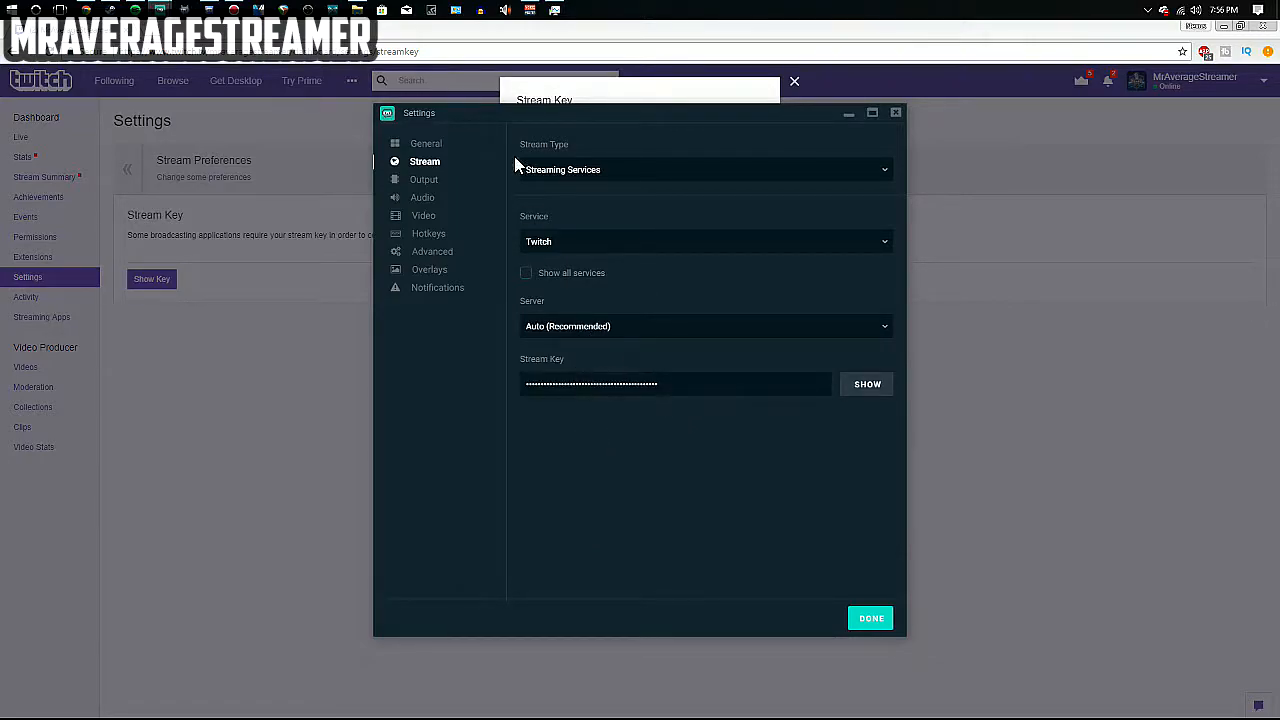
{"action": "left_click", "coordinate": [420, 180]}
{"action": "left_click", "coordinate": [596, 176]}
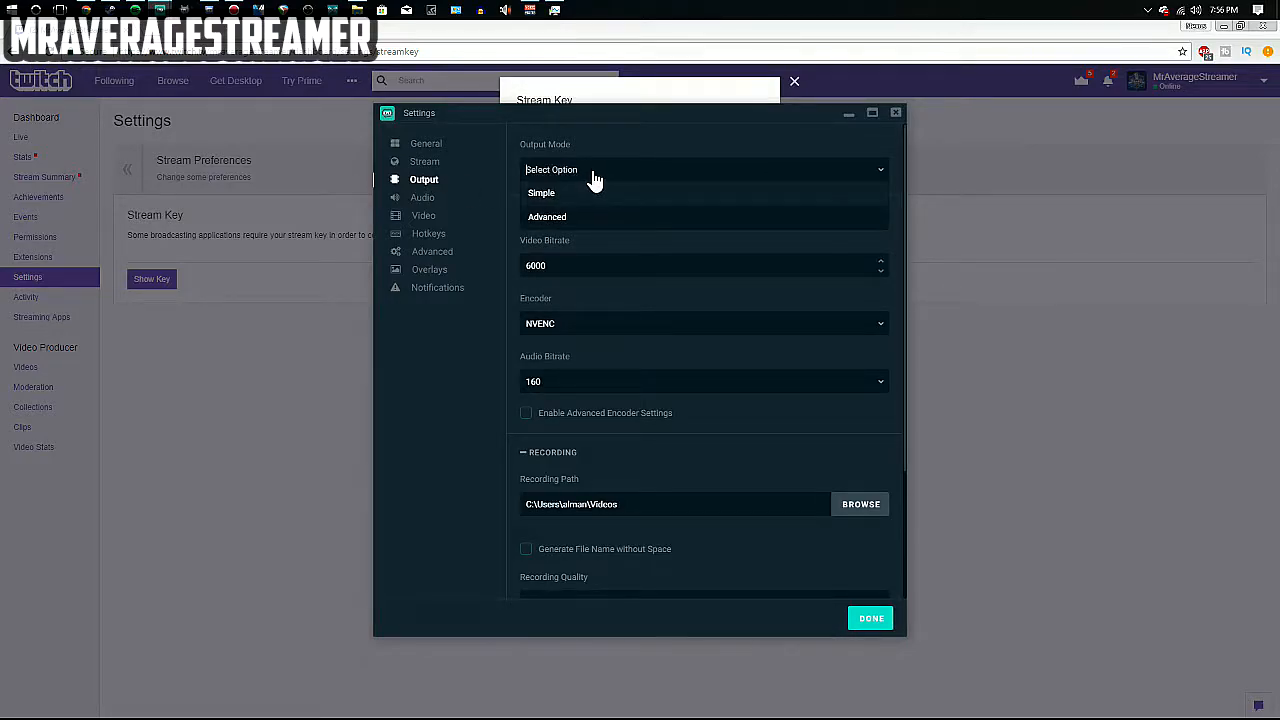
Switch output mode to Advanced and replace the 2500 bitrate with 3000.
{"action": "left_click", "coordinate": [561, 218]}
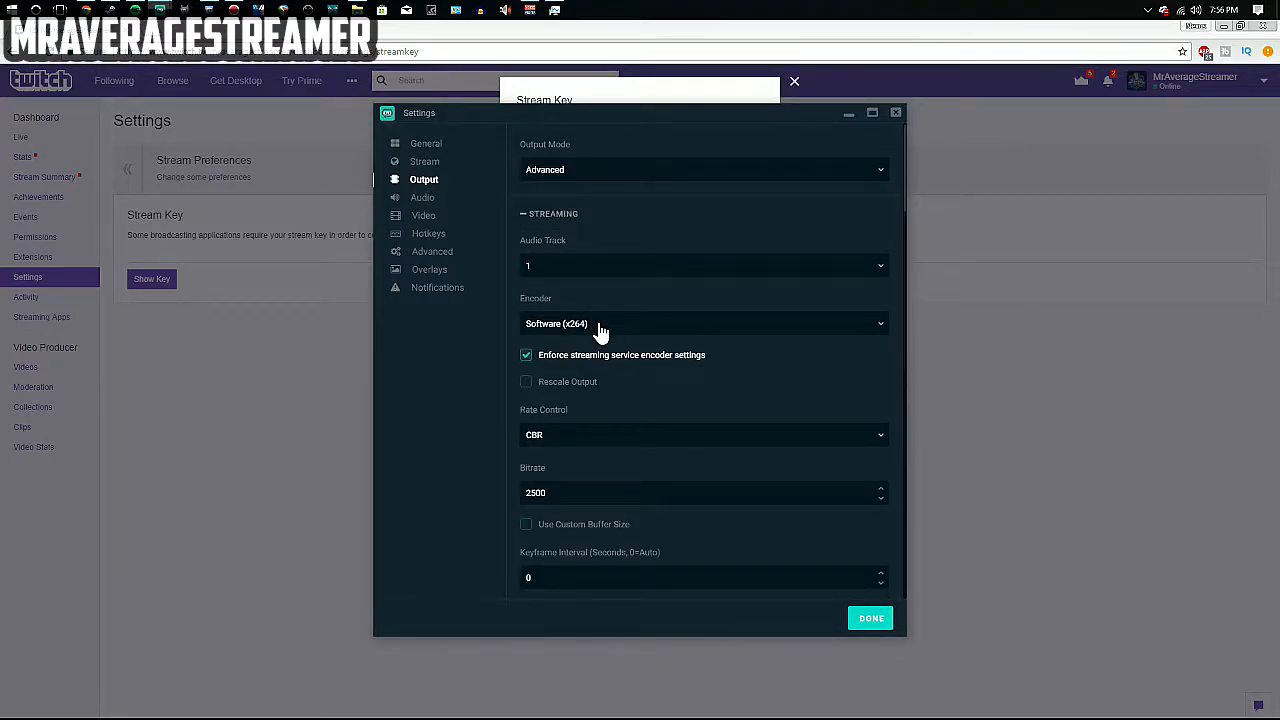
{"action": "scroll", "coordinate": [598, 330], "scroll_direction": "down", "scroll_amount": 2}
{"action": "scroll", "coordinate": [597, 331], "scroll_direction": "down", "scroll_amount": 1}
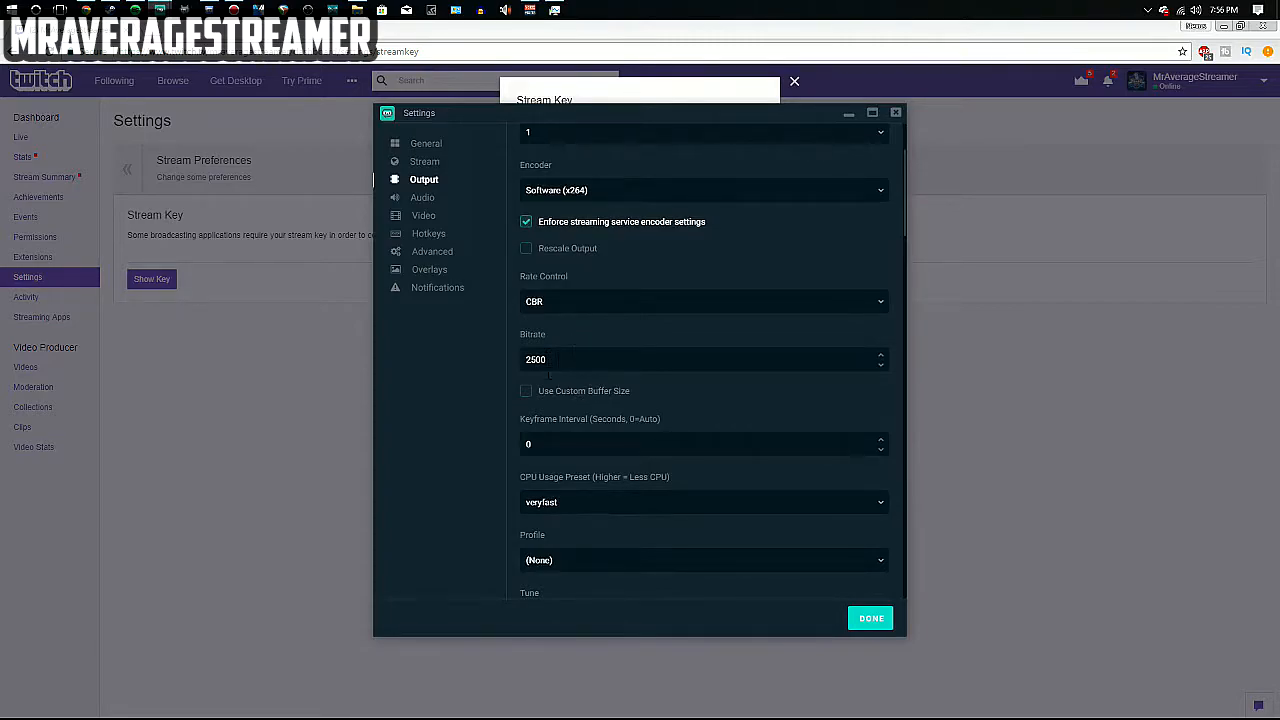
{"action": "left_click_drag", "start_coordinate": [570, 361], "coordinate": [454, 366]}
{"action": "scroll", "coordinate": [584, 376], "scroll_direction": "down", "scroll_amount": 1}
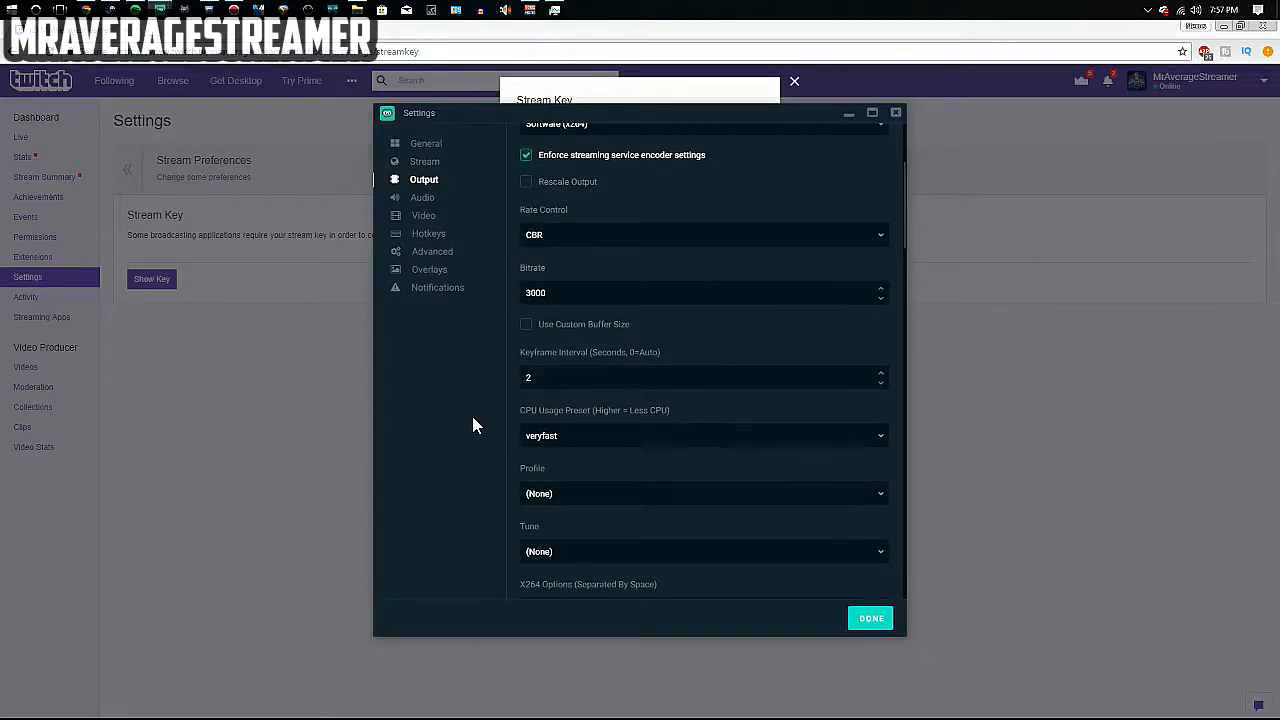
Set the CPU usage preset to veryfast and minimize the Twitch browser window.
{"action": "left_click", "coordinate": [572, 434]}
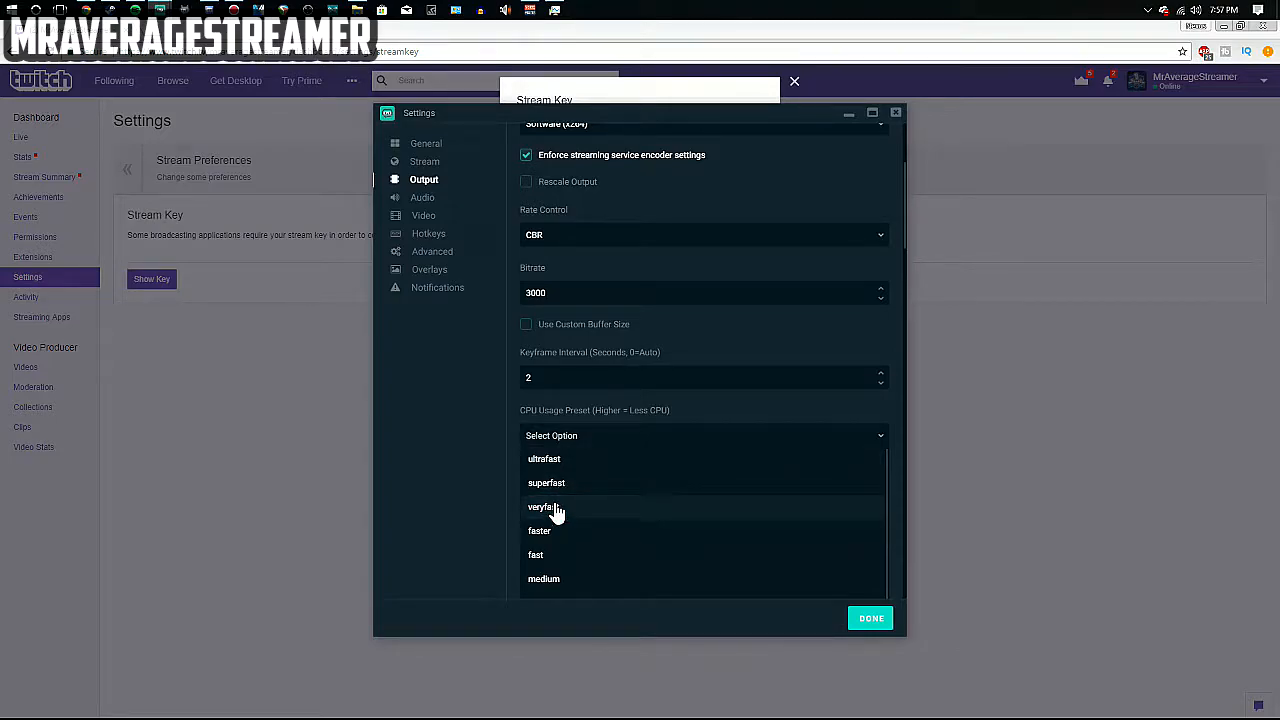
{"action": "scroll", "coordinate": [556, 511], "scroll_direction": "down", "scroll_amount": 1}
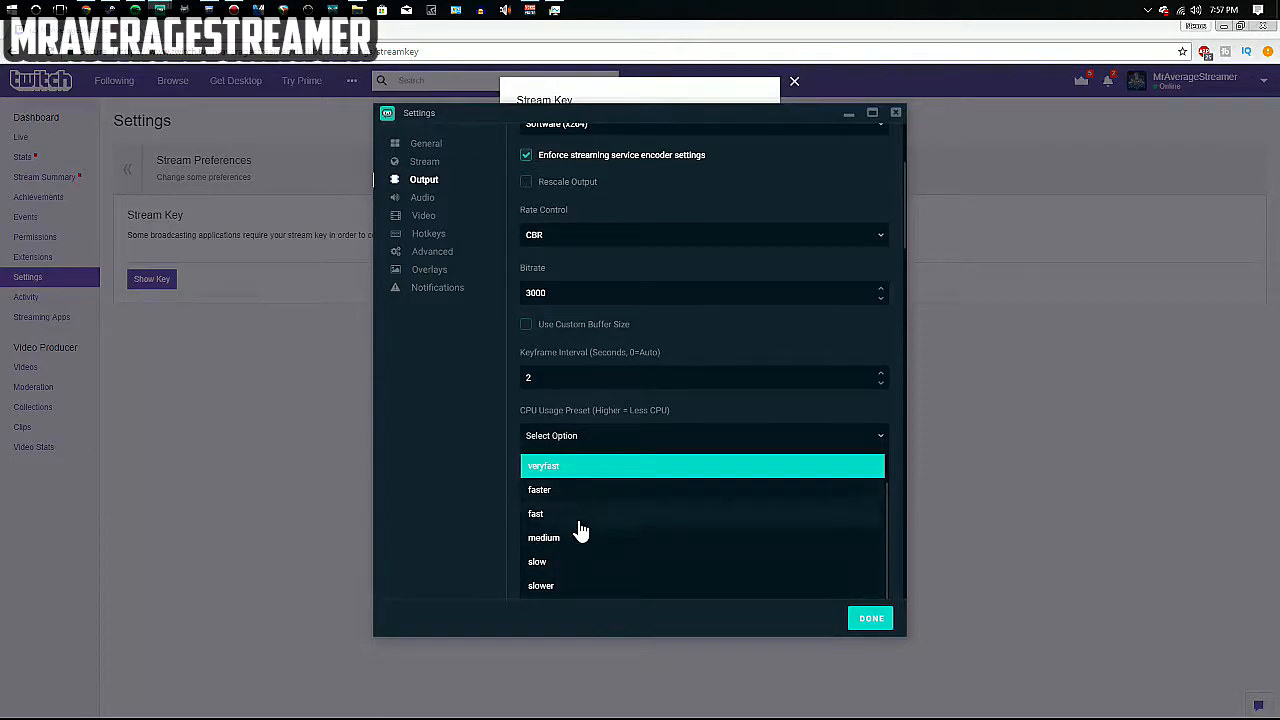
{"action": "scroll", "coordinate": [575, 580], "scroll_direction": "up", "scroll_amount": 3}
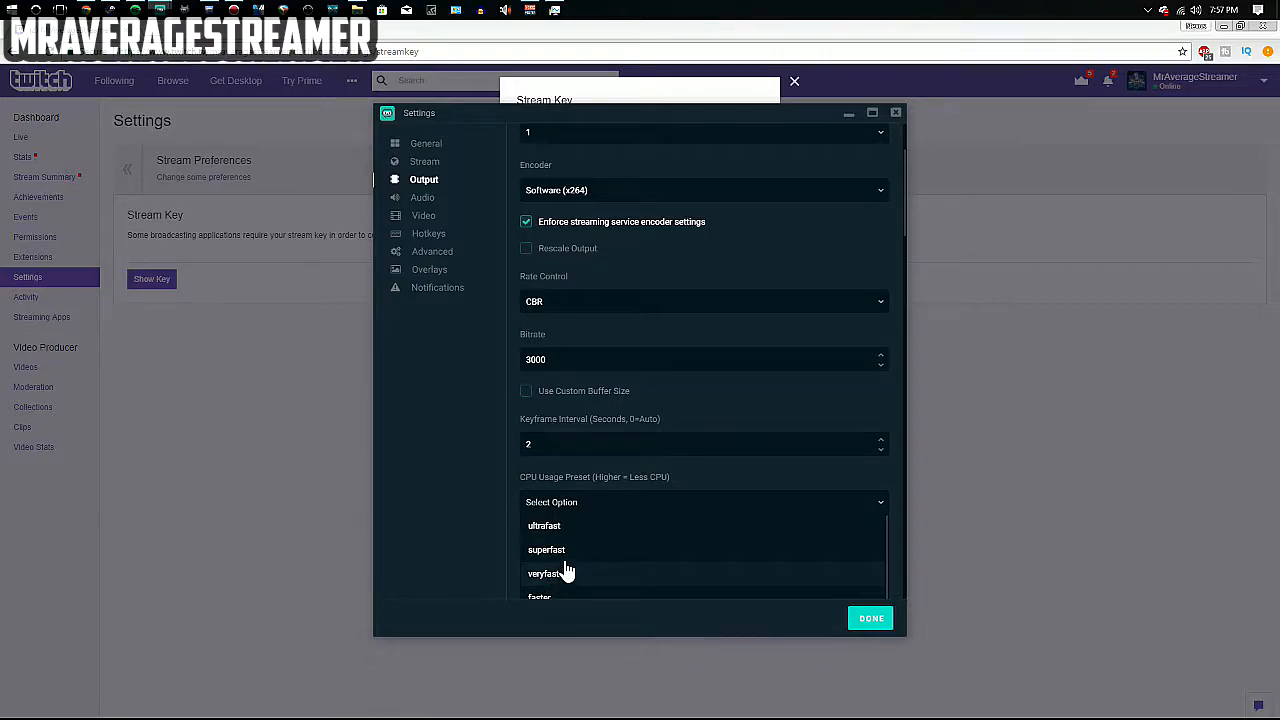
{"action": "left_click", "coordinate": [473, 509]}
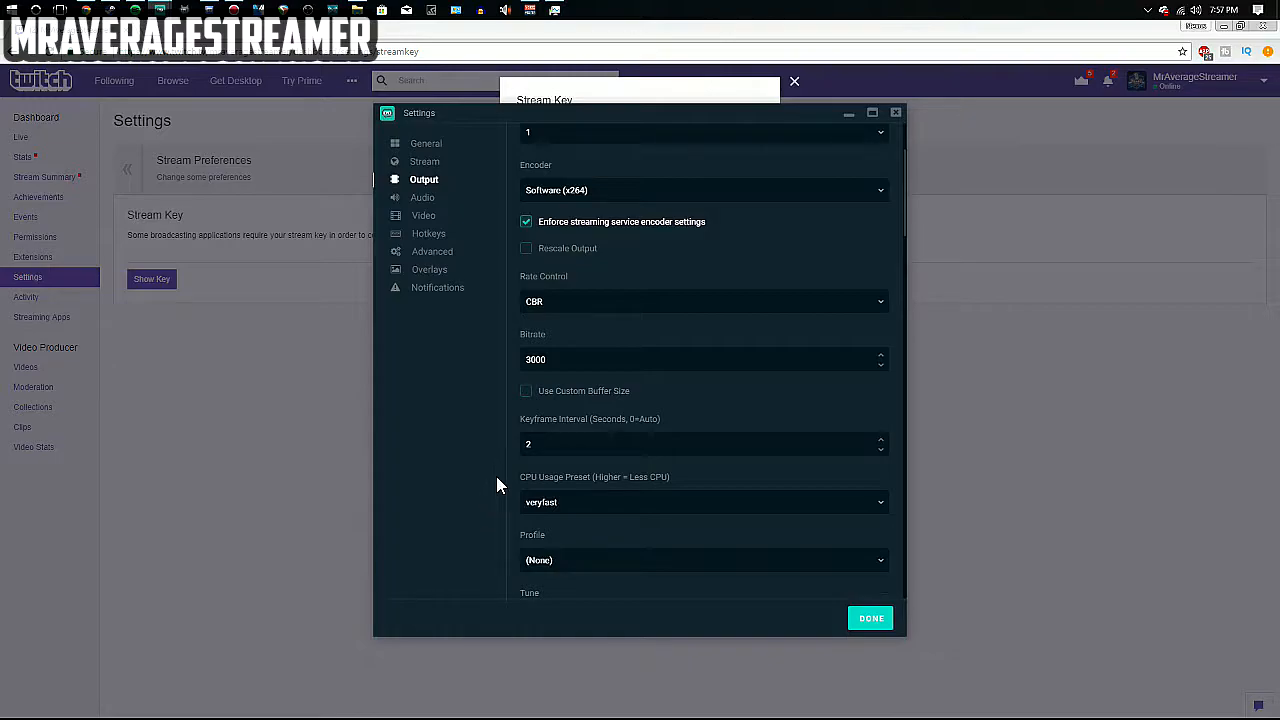
{"action": "left_click", "coordinate": [1223, 28]}
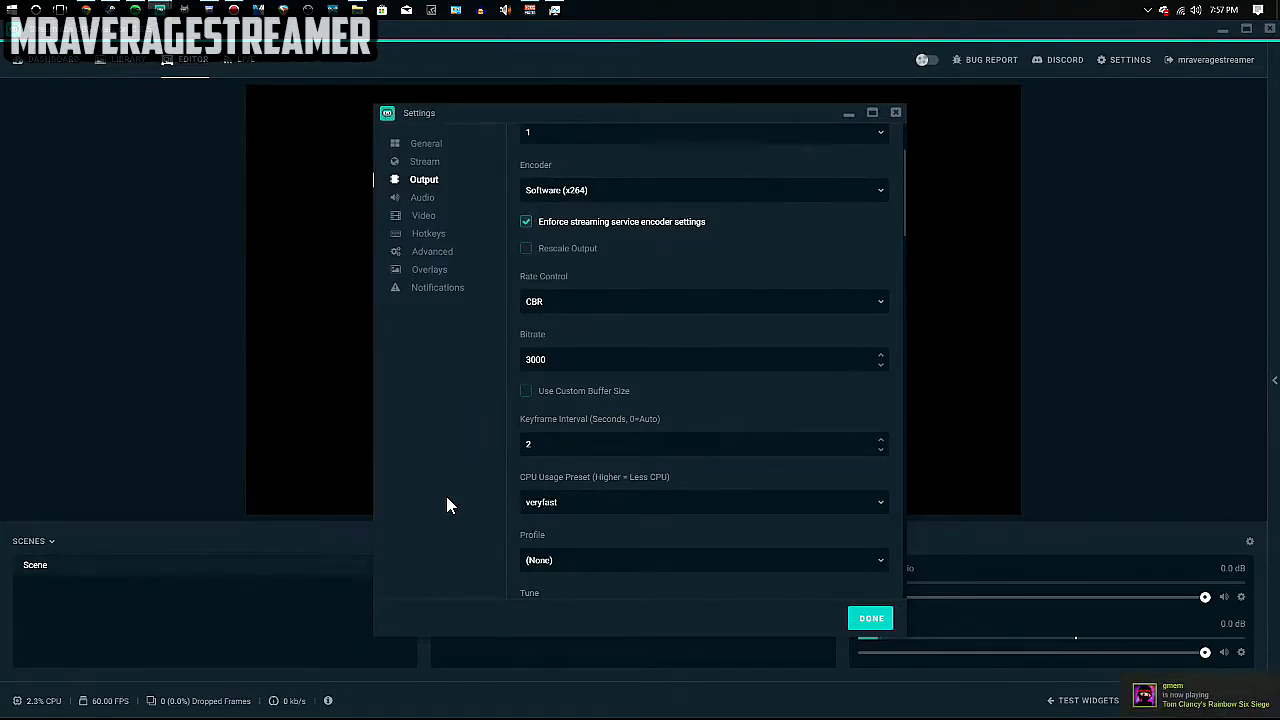
Set the encoder profile to high.
{"action": "scroll", "coordinate": [576, 494], "scroll_direction": "down", "scroll_amount": 1}
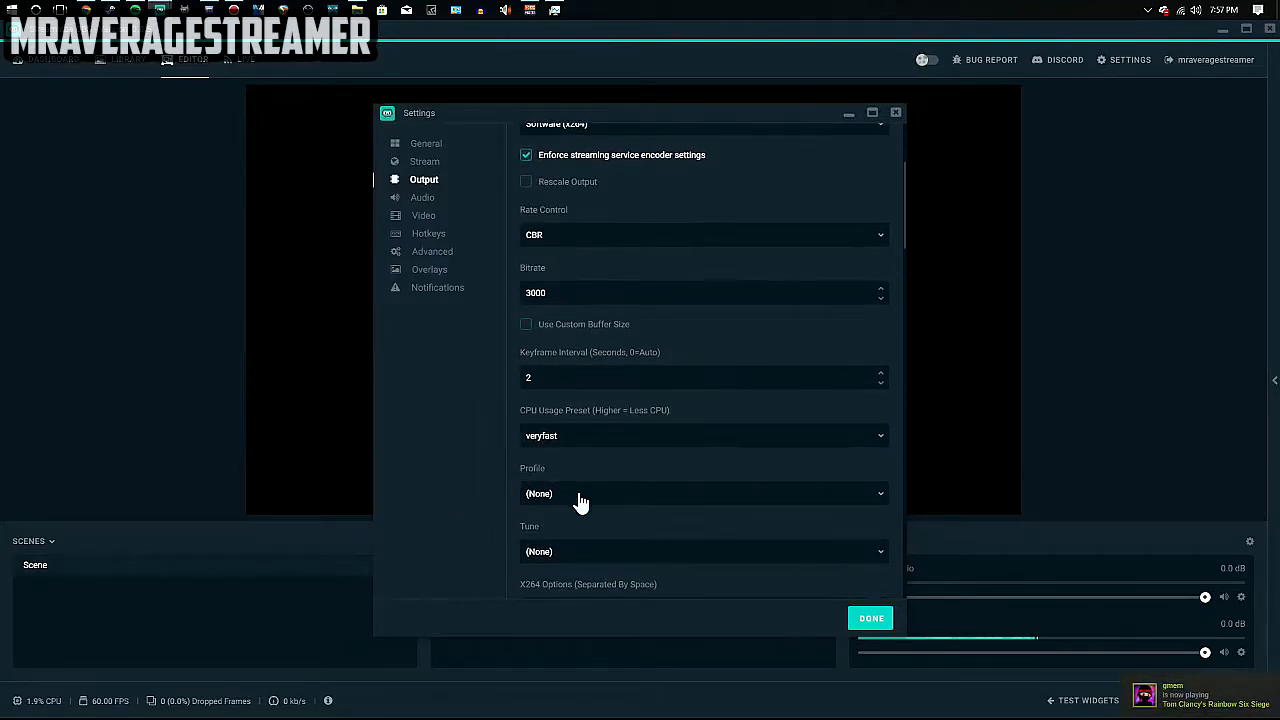
{"action": "left_click", "coordinate": [581, 499]}
{"action": "left_click", "coordinate": [558, 588]}
Change the CPU usage preset to fast, then move to the Audio settings.
{"action": "scroll", "coordinate": [606, 492], "scroll_direction": "down", "scroll_amount": 2}
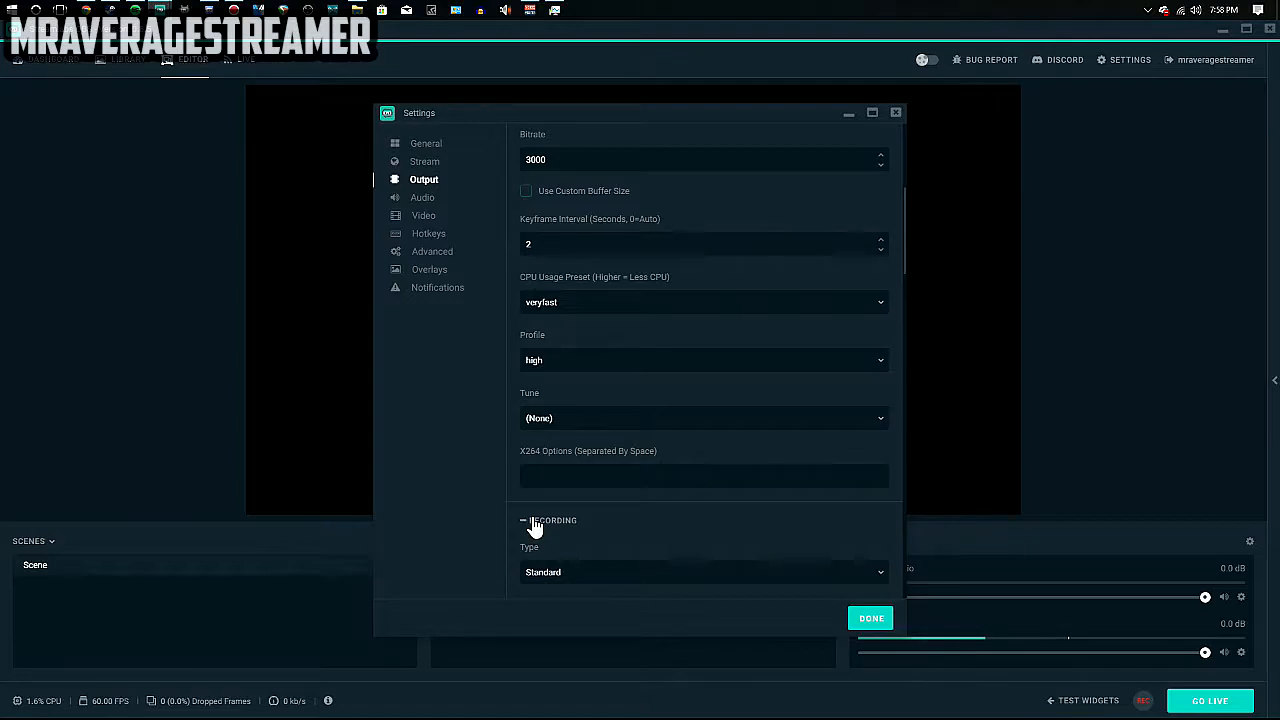
{"action": "scroll", "coordinate": [576, 460], "scroll_direction": "up", "scroll_amount": 2}
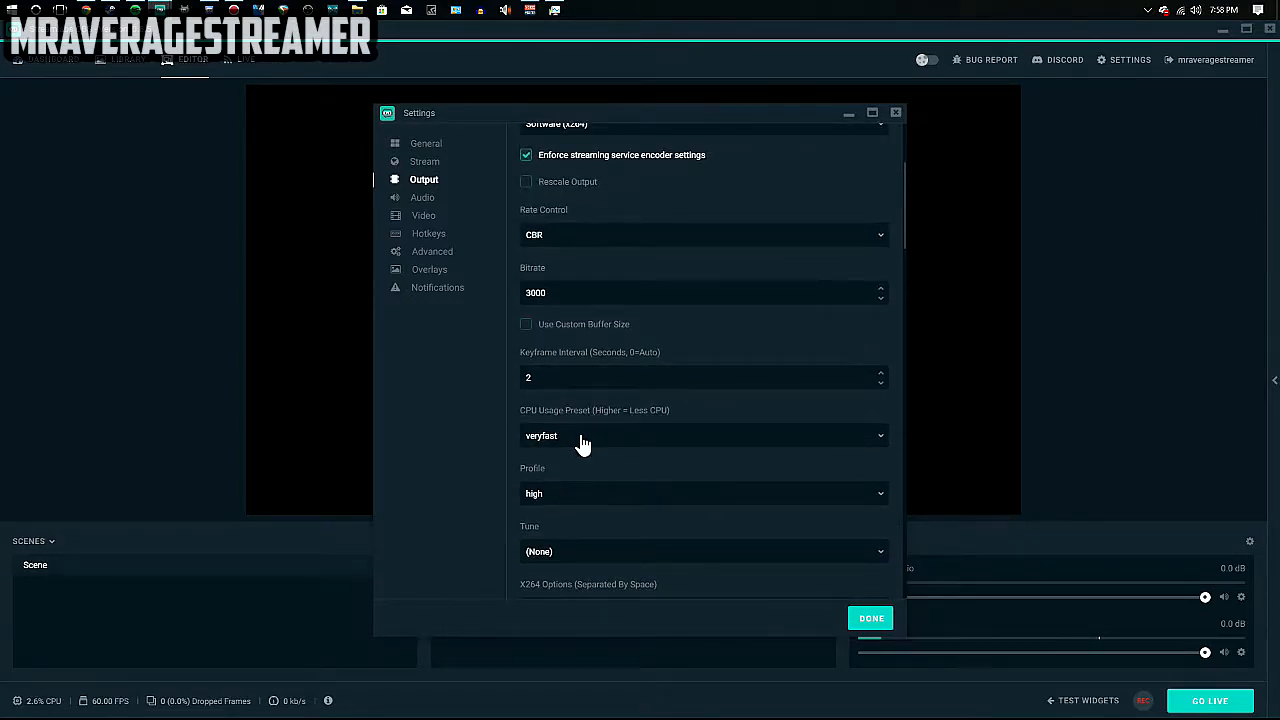
{"action": "left_click", "coordinate": [582, 443]}
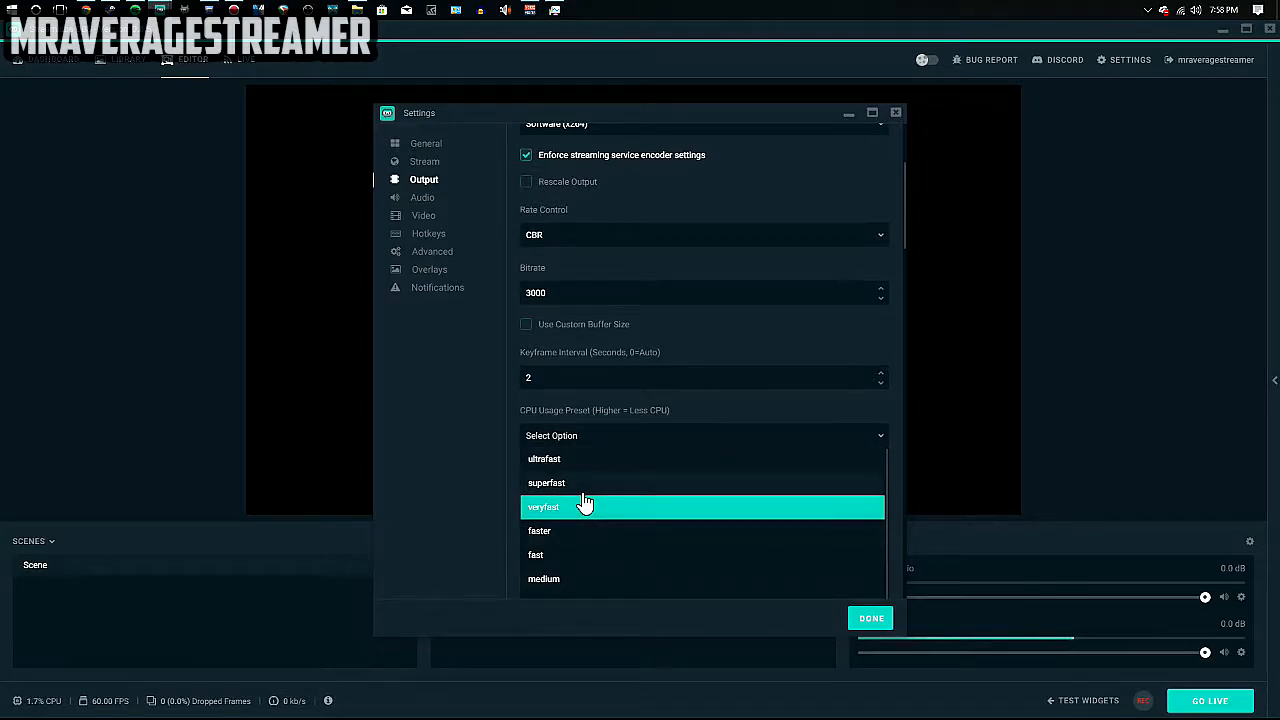
{"action": "left_click", "coordinate": [558, 556]}
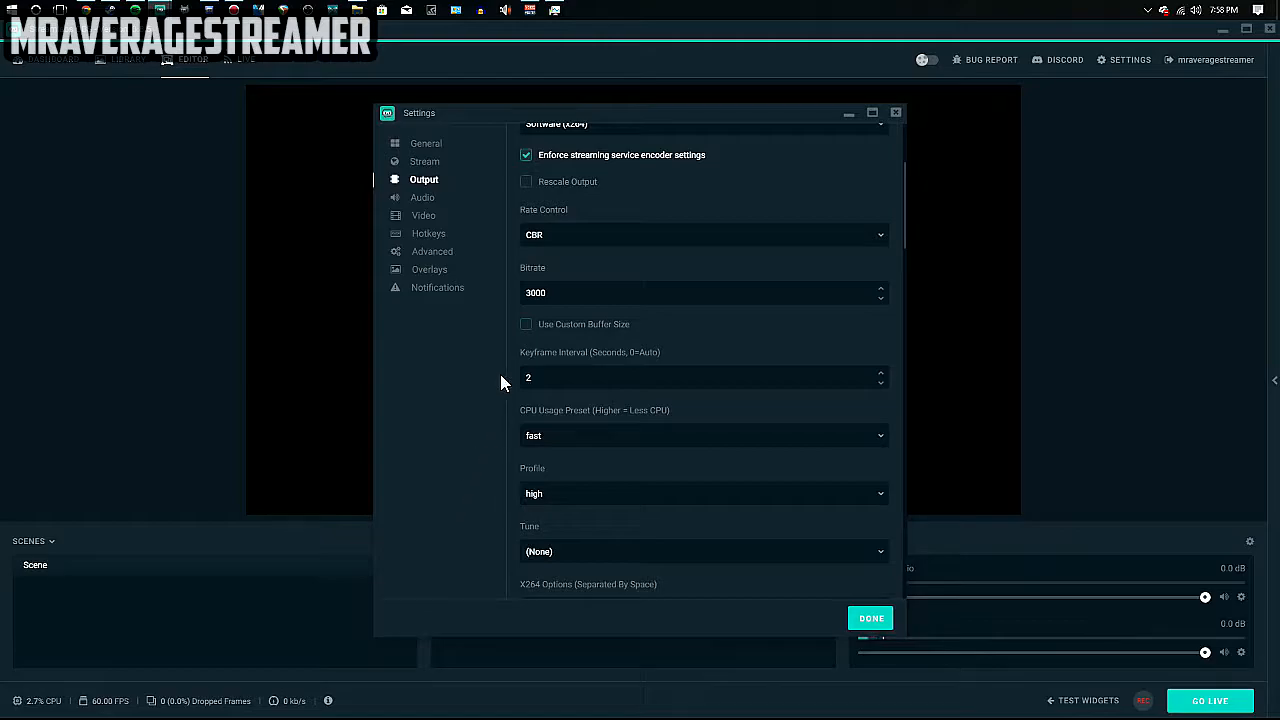
{"action": "left_click", "coordinate": [421, 200]}
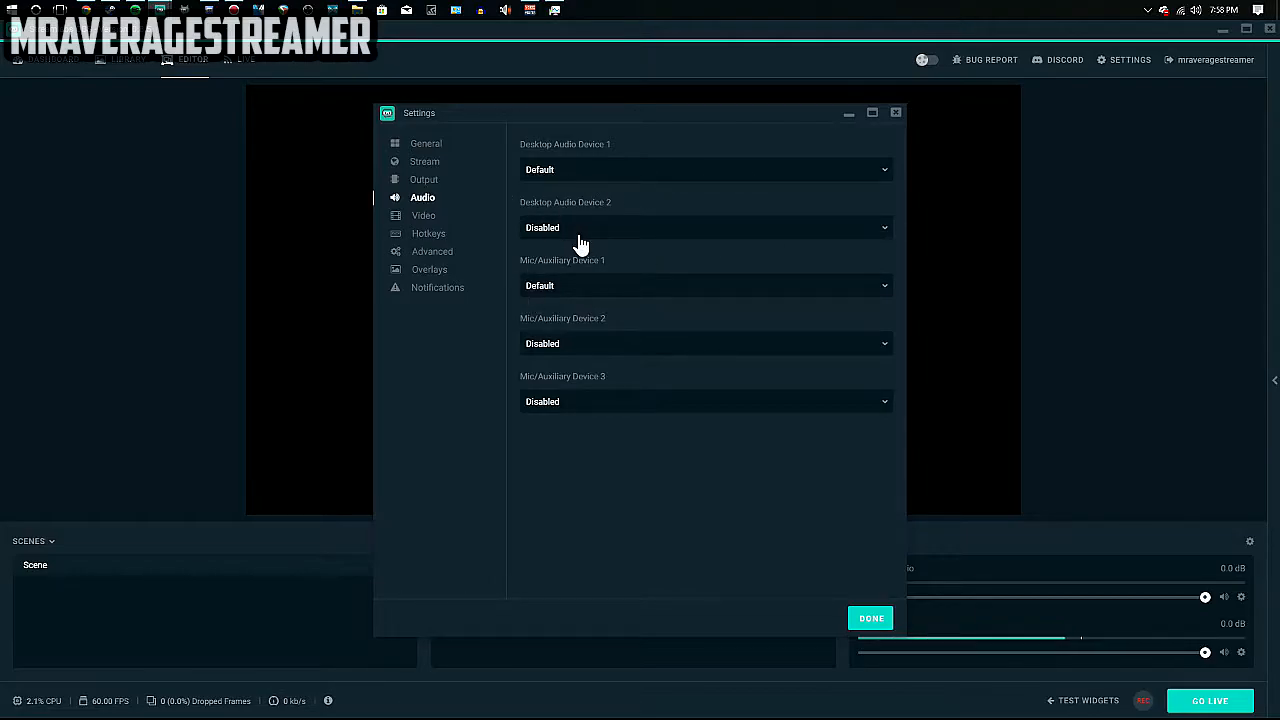
Keep desktop audio on Default and set Mic/Auxiliary Device 1 to VoiceMeeter Output (VB-Audio VoiceMeeter VAIO).
{"action": "left_click", "coordinate": [606, 172]}
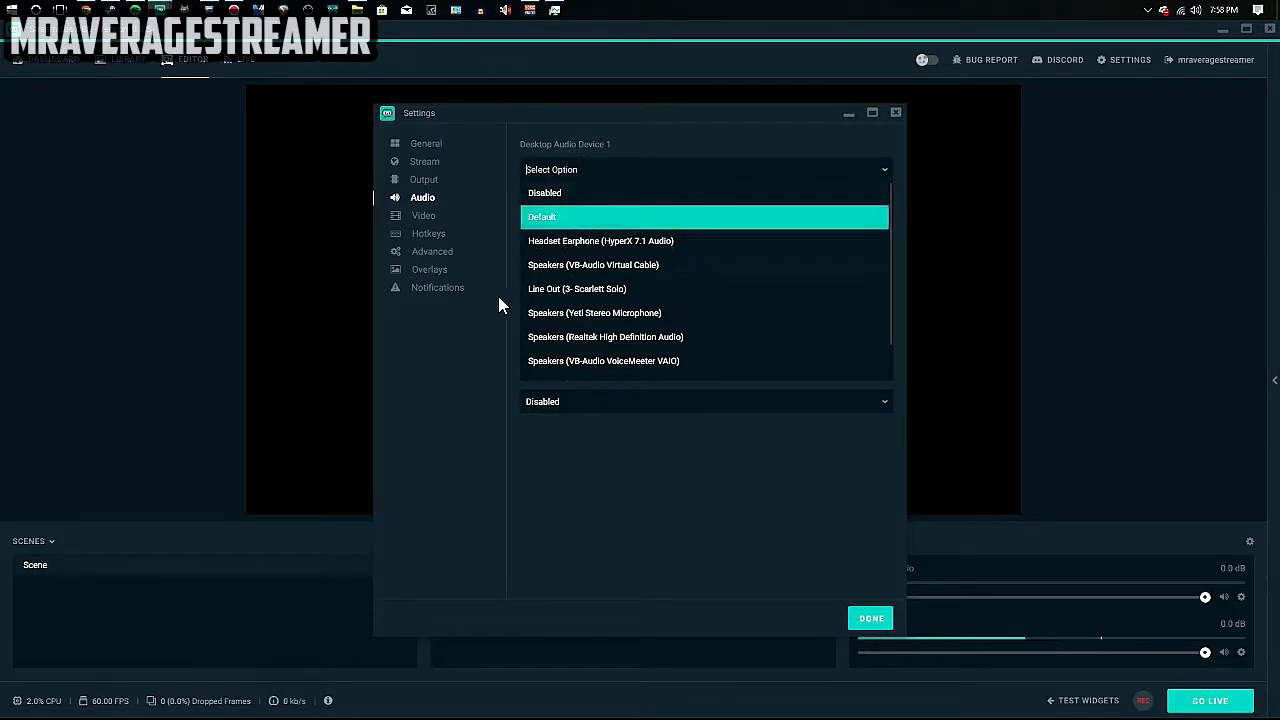
{"action": "left_click", "coordinate": [470, 348]}
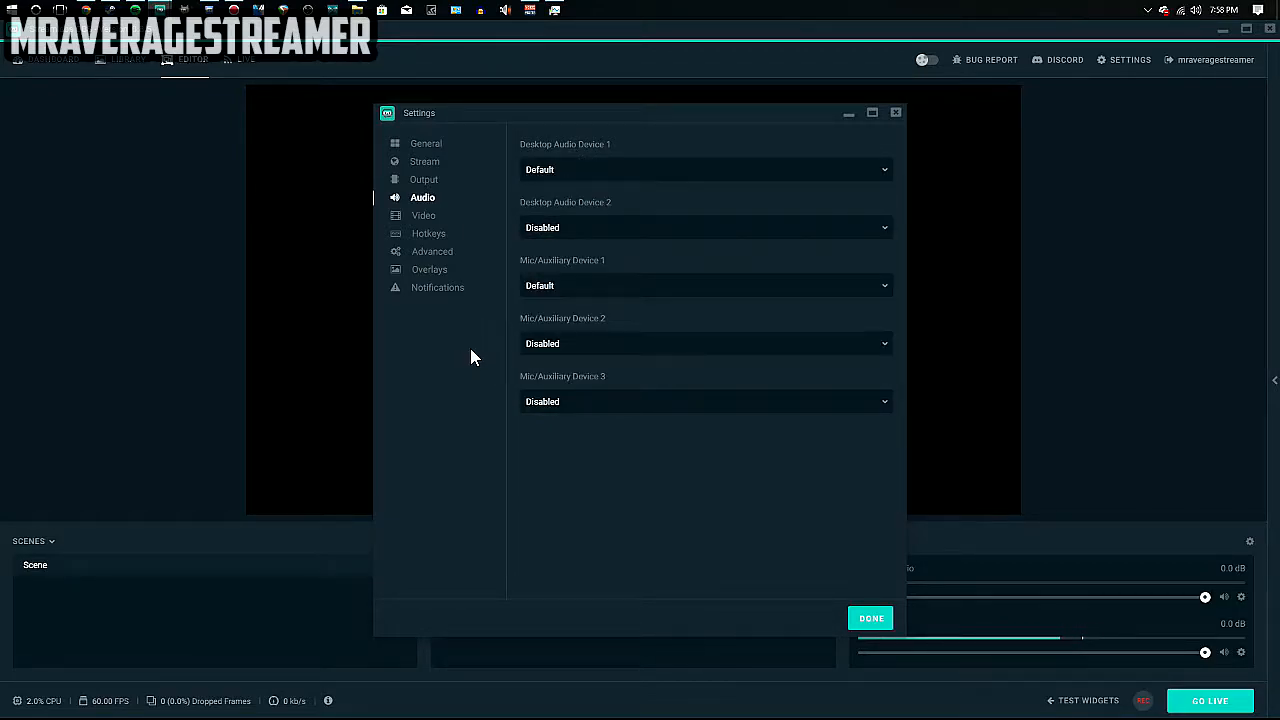
{"action": "left_click", "coordinate": [558, 288]}
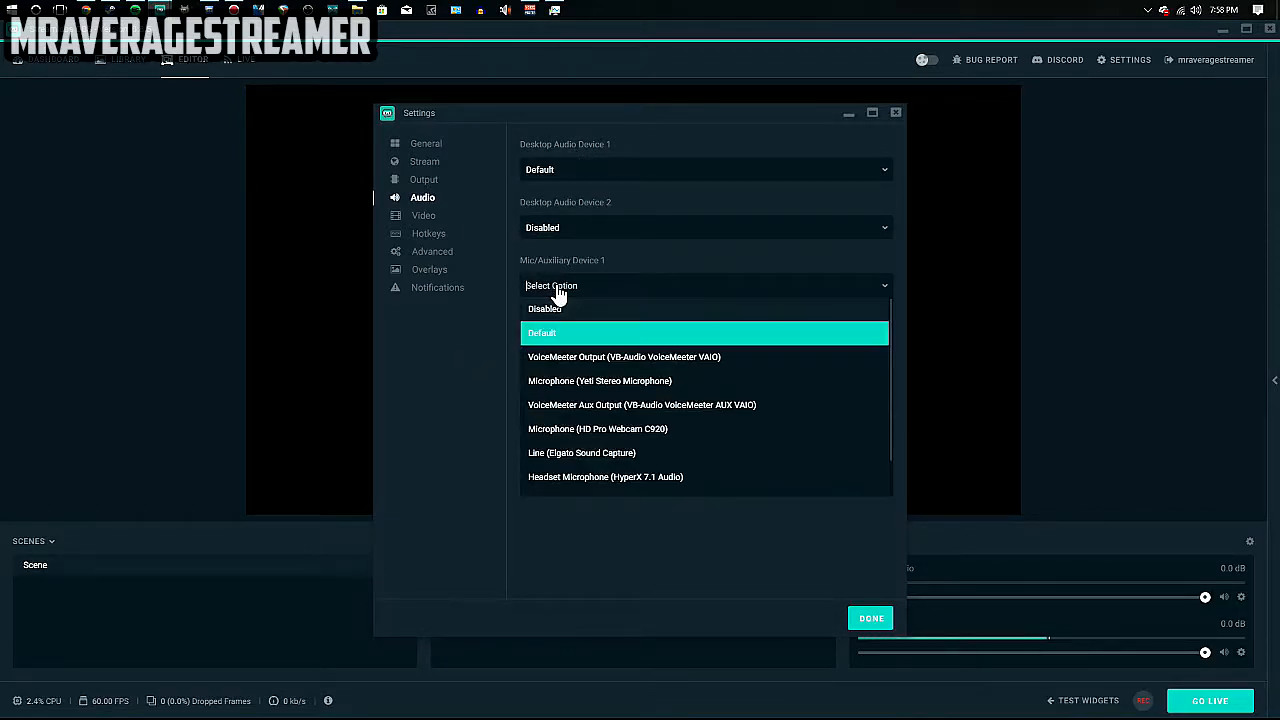
{"action": "left_click", "coordinate": [622, 362]}
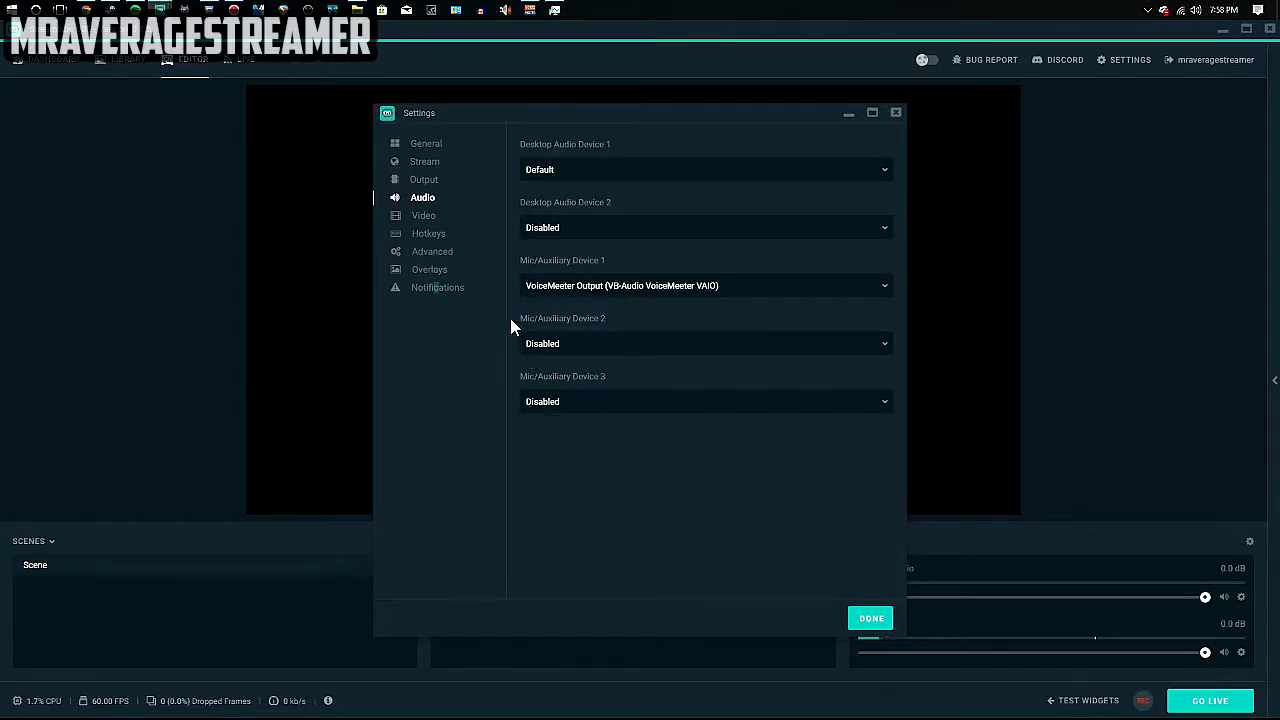
In Video settings, choose the Lanczos downscale filter and set Common FPS Values to 30.
{"action": "left_click", "coordinate": [422, 218]}
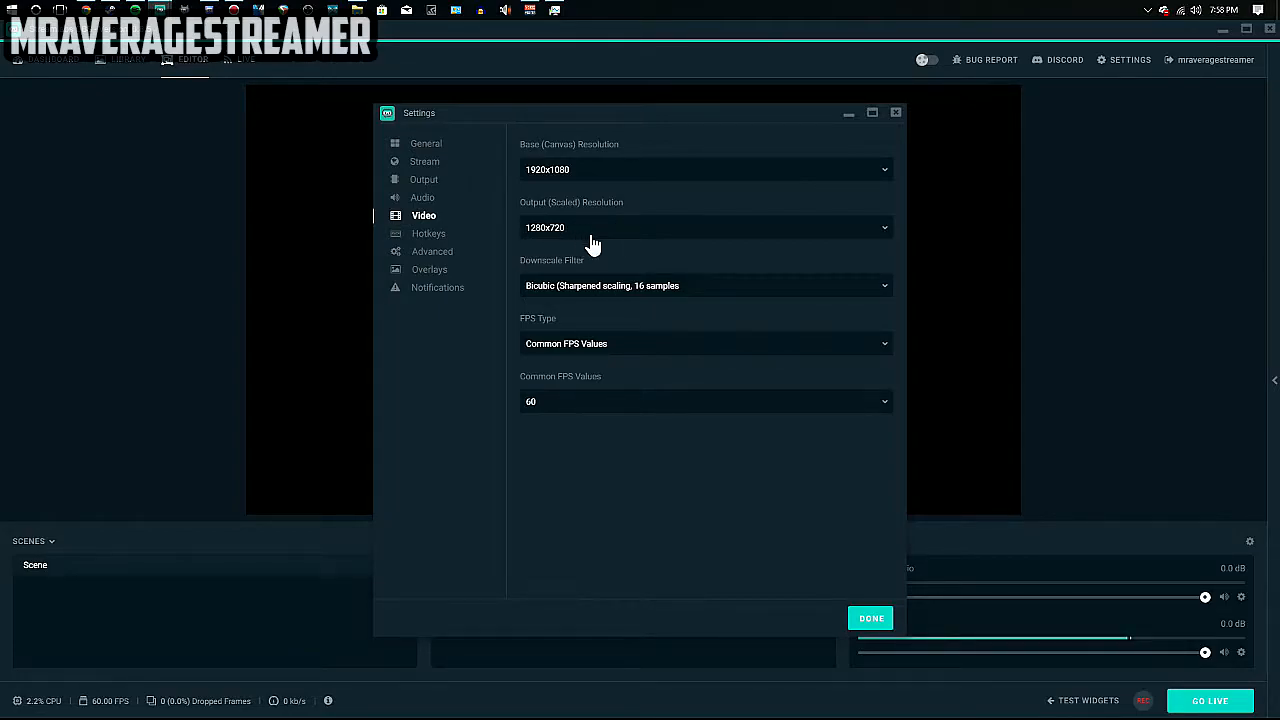
{"action": "left_click", "coordinate": [552, 288]}
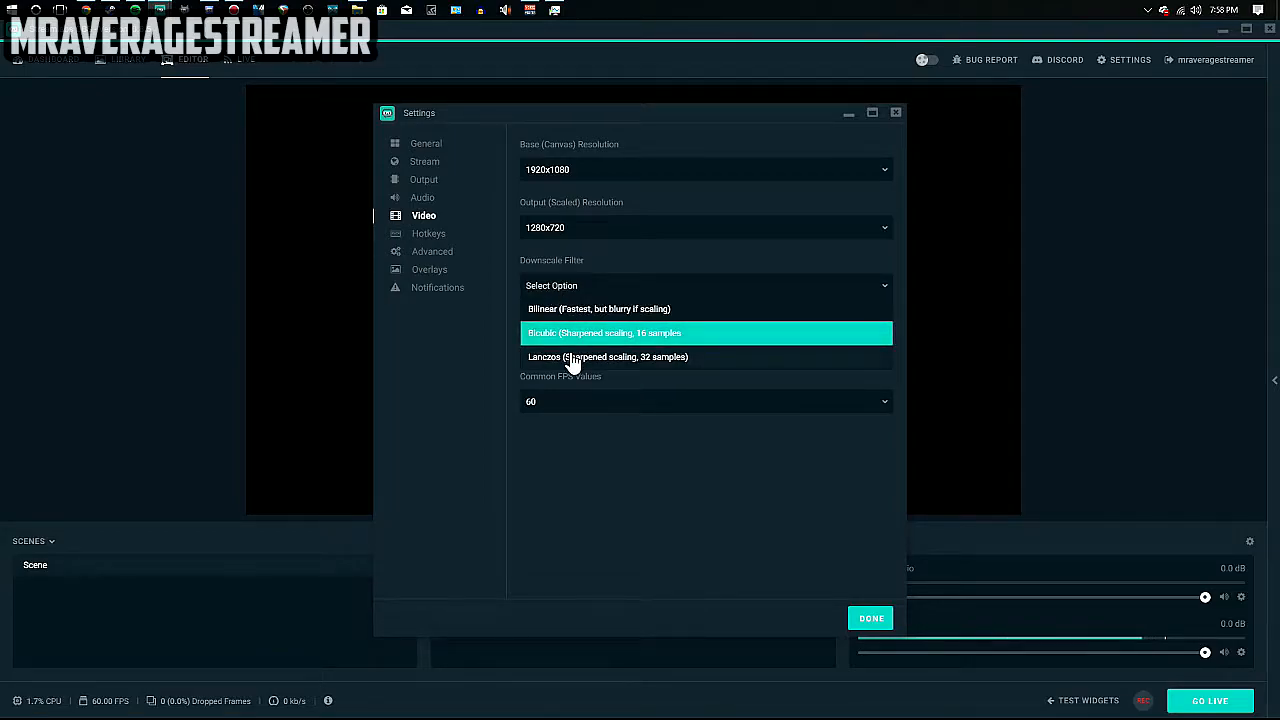
{"action": "left_click", "coordinate": [565, 357]}
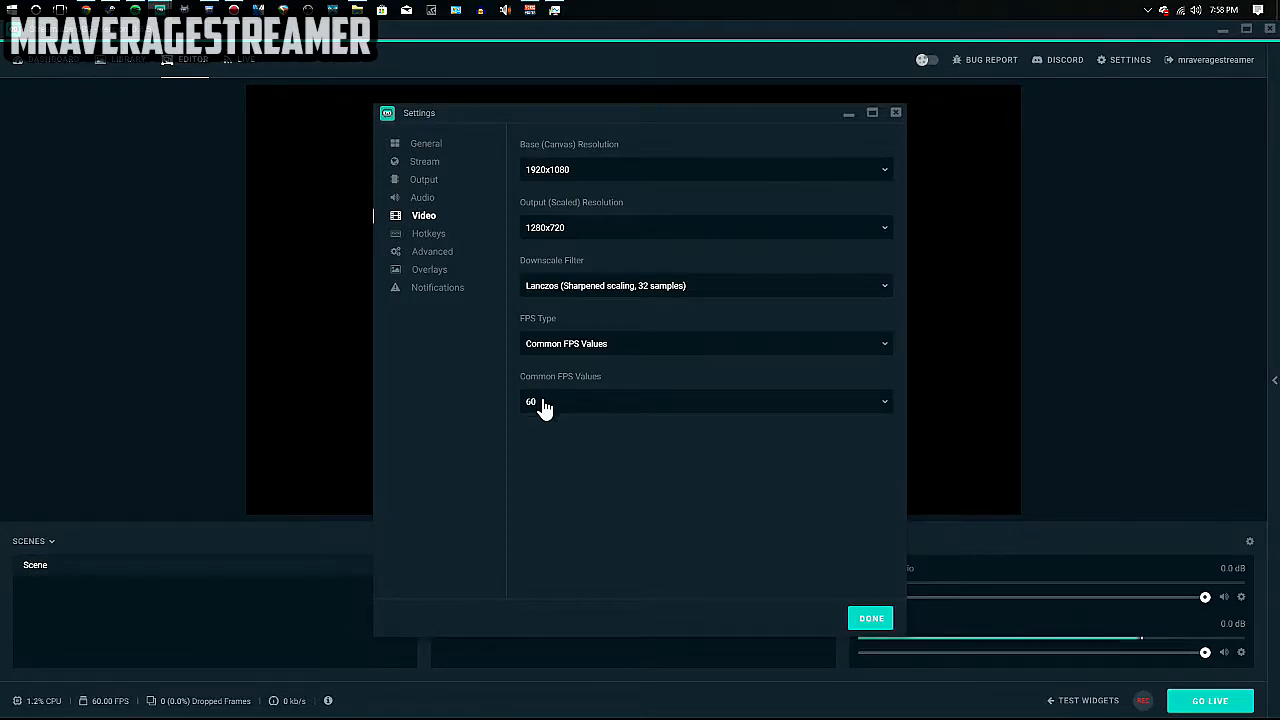
{"action": "left_click", "coordinate": [562, 404]}
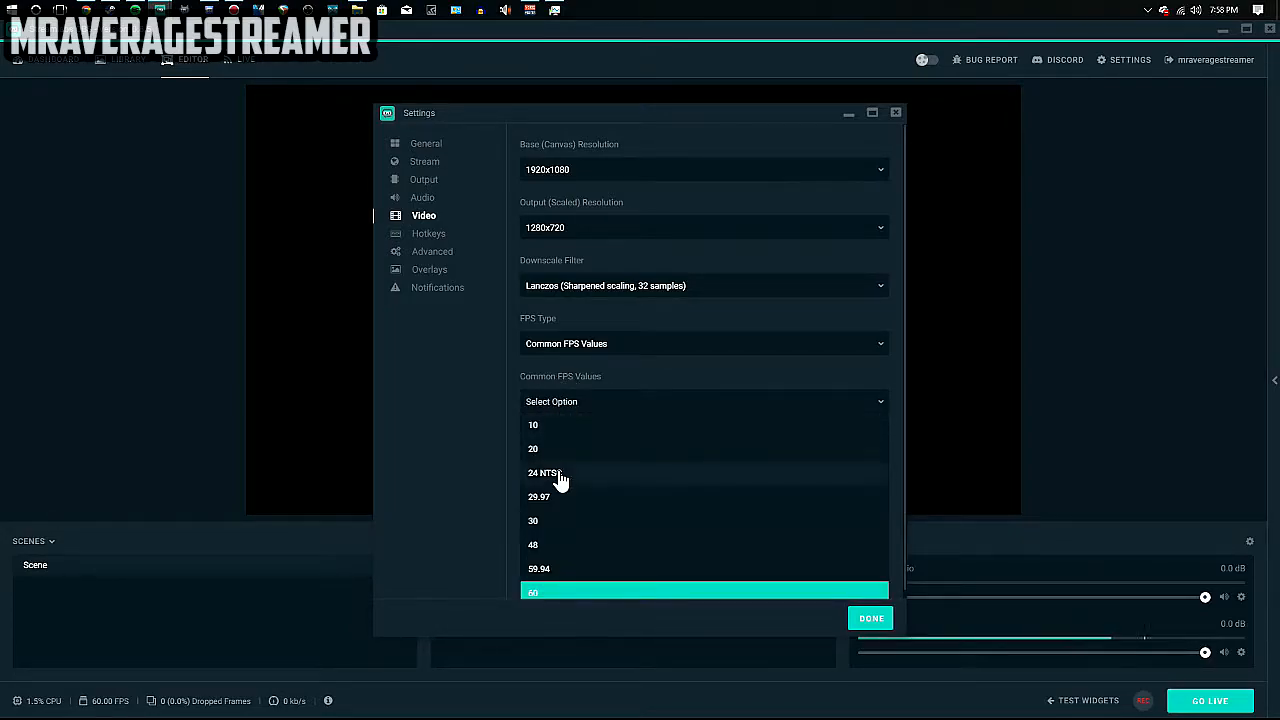
{"action": "left_click", "coordinate": [566, 523]}
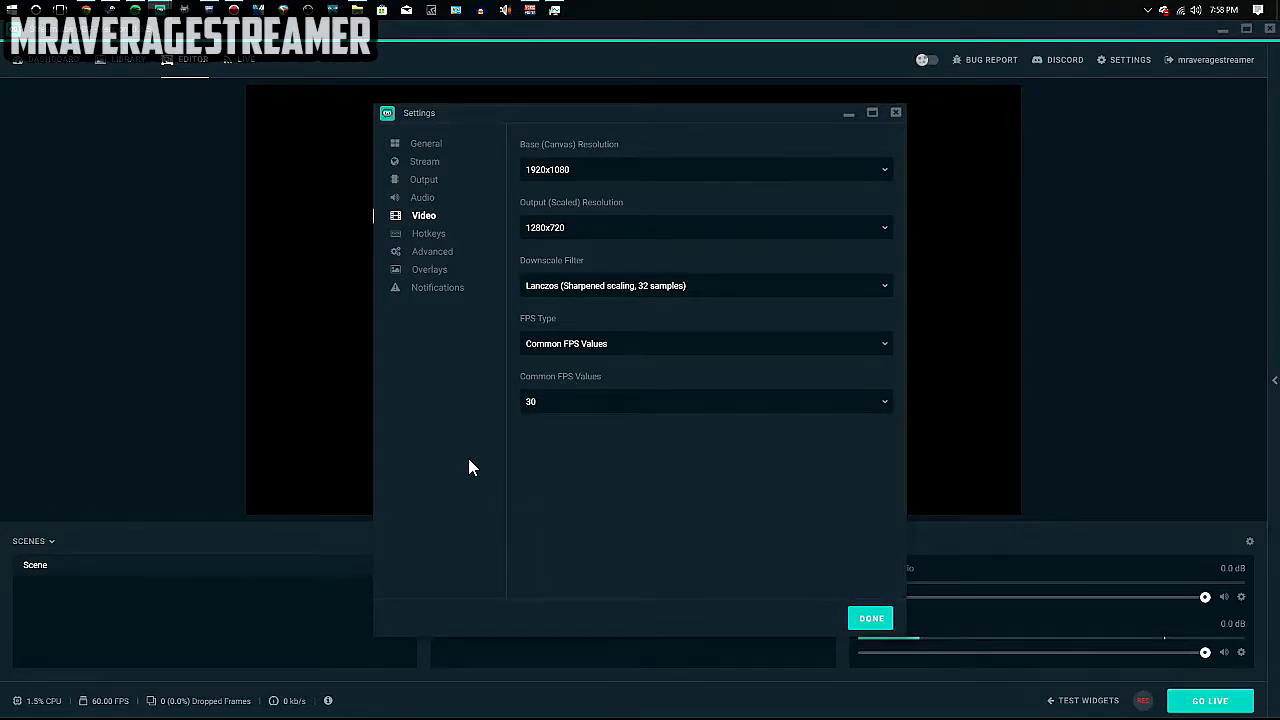
Scroll through the Hotkeys settings page.
{"action": "left_click", "coordinate": [446, 238]}
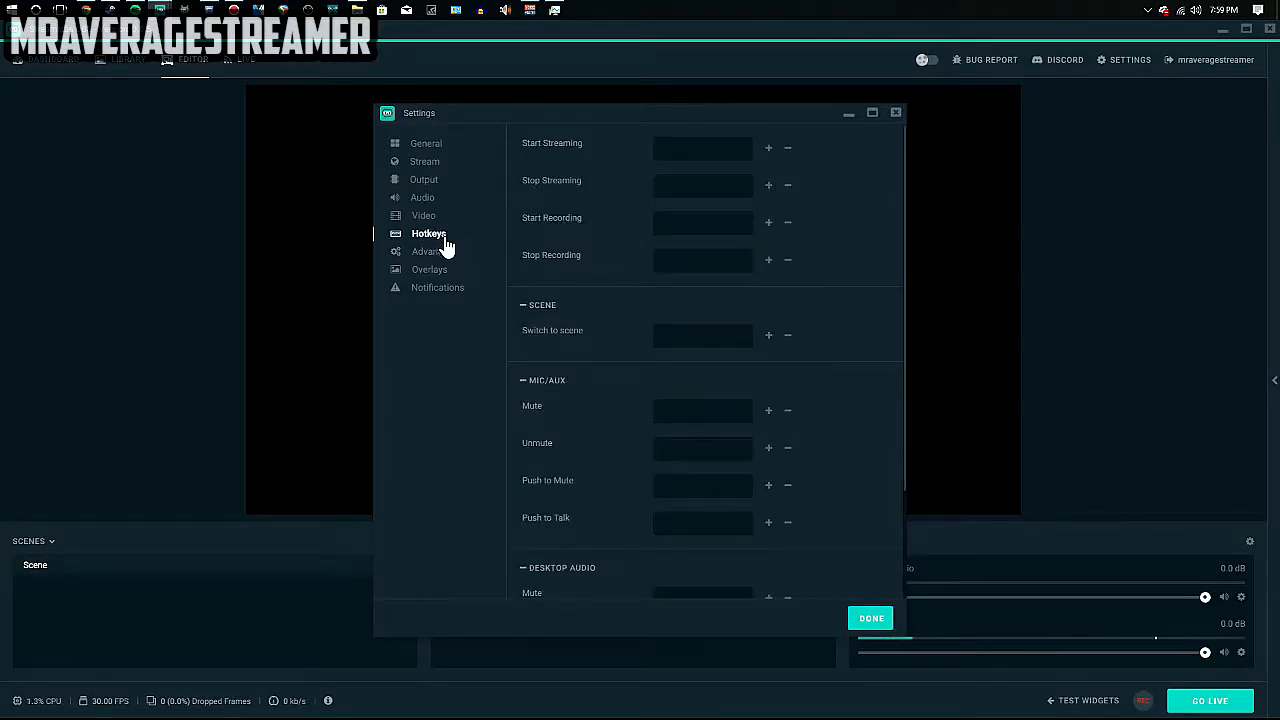
{"action": "scroll", "coordinate": [650, 310], "scroll_direction": "down", "scroll_amount": 3}
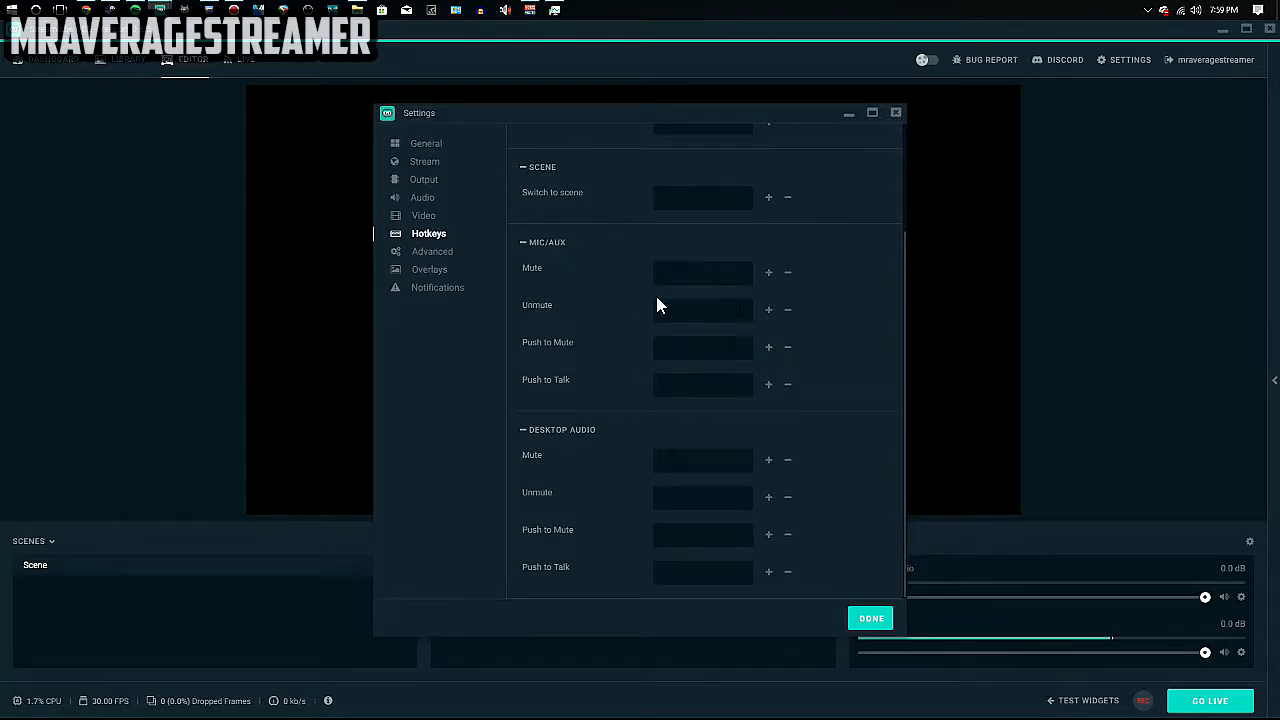
{"action": "scroll", "coordinate": [641, 312], "scroll_direction": "up", "scroll_amount": 3}
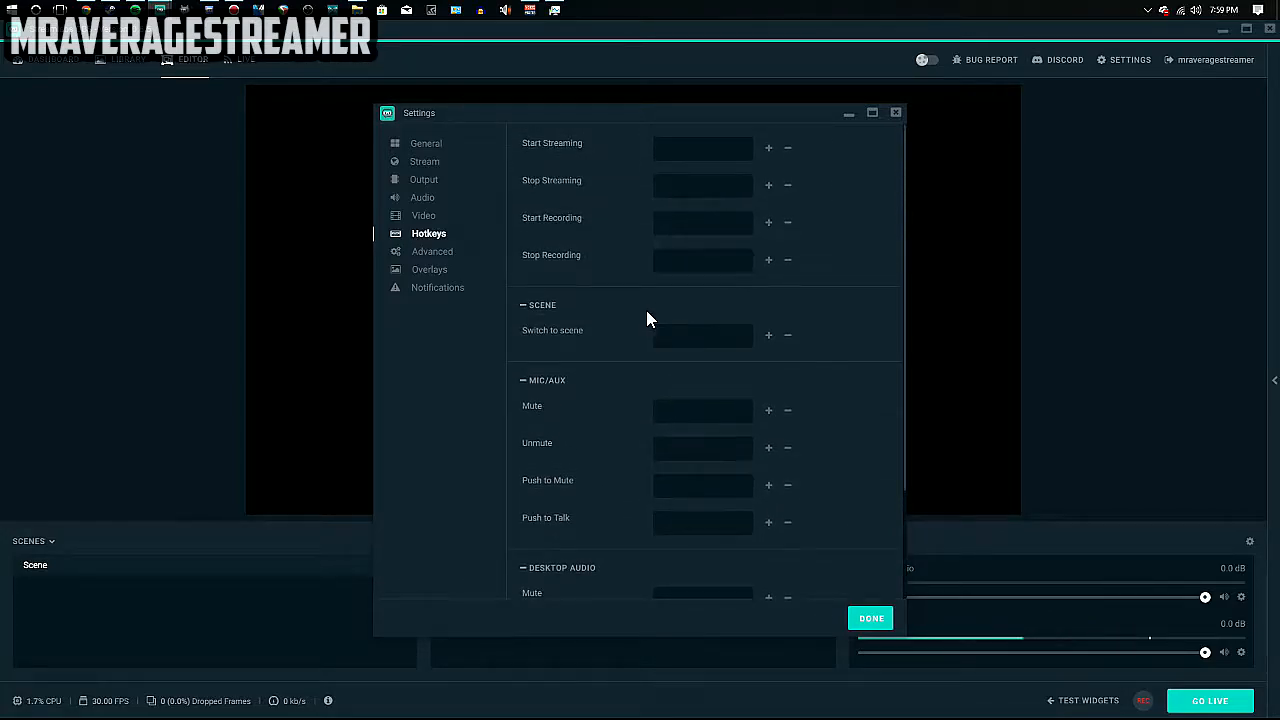
Set the Advanced YUV color range to Full, then show the Overlays export/import page.
{"action": "left_click", "coordinate": [428, 253]}
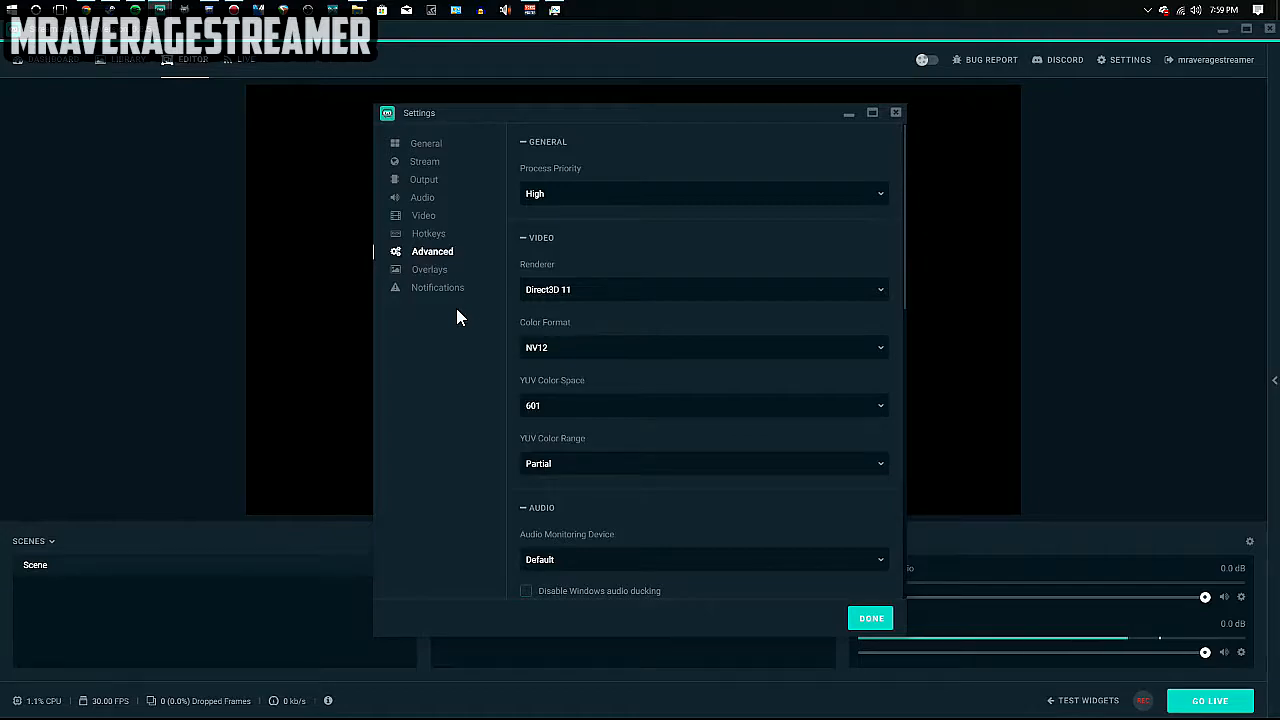
{"action": "scroll", "coordinate": [620, 346], "scroll_direction": "down", "scroll_amount": 2}
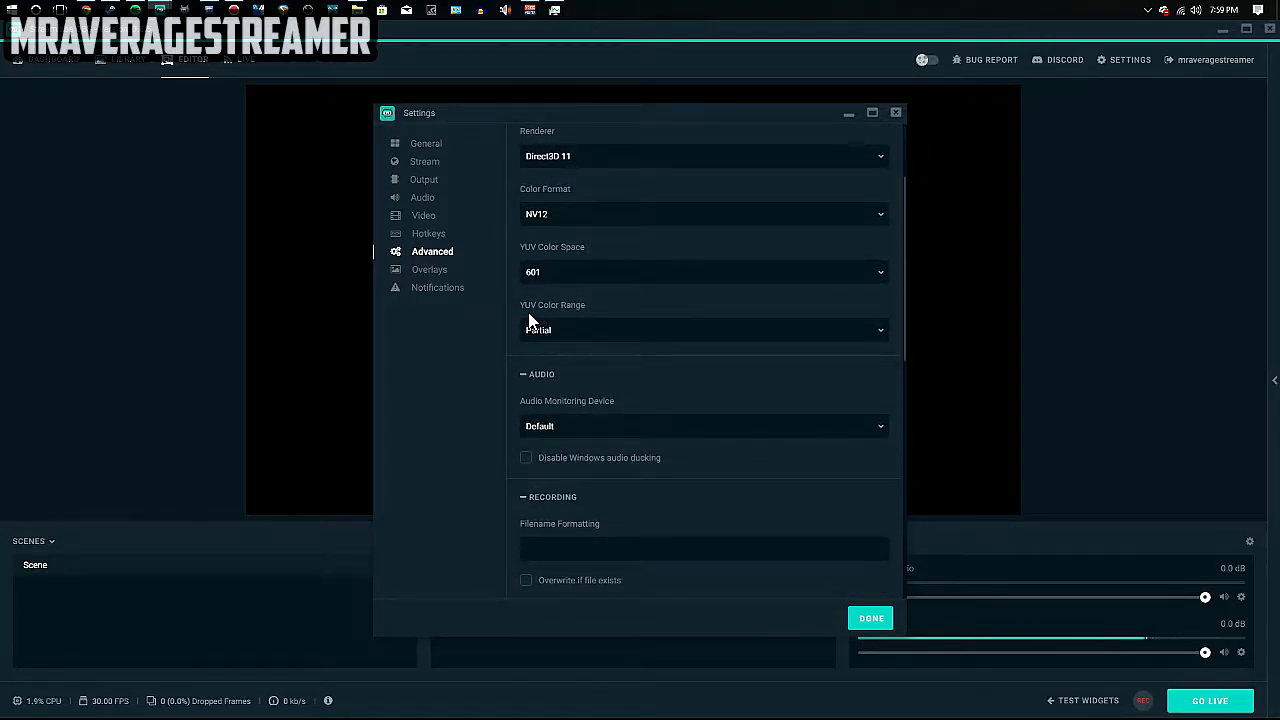
{"action": "left_click", "coordinate": [568, 333]}
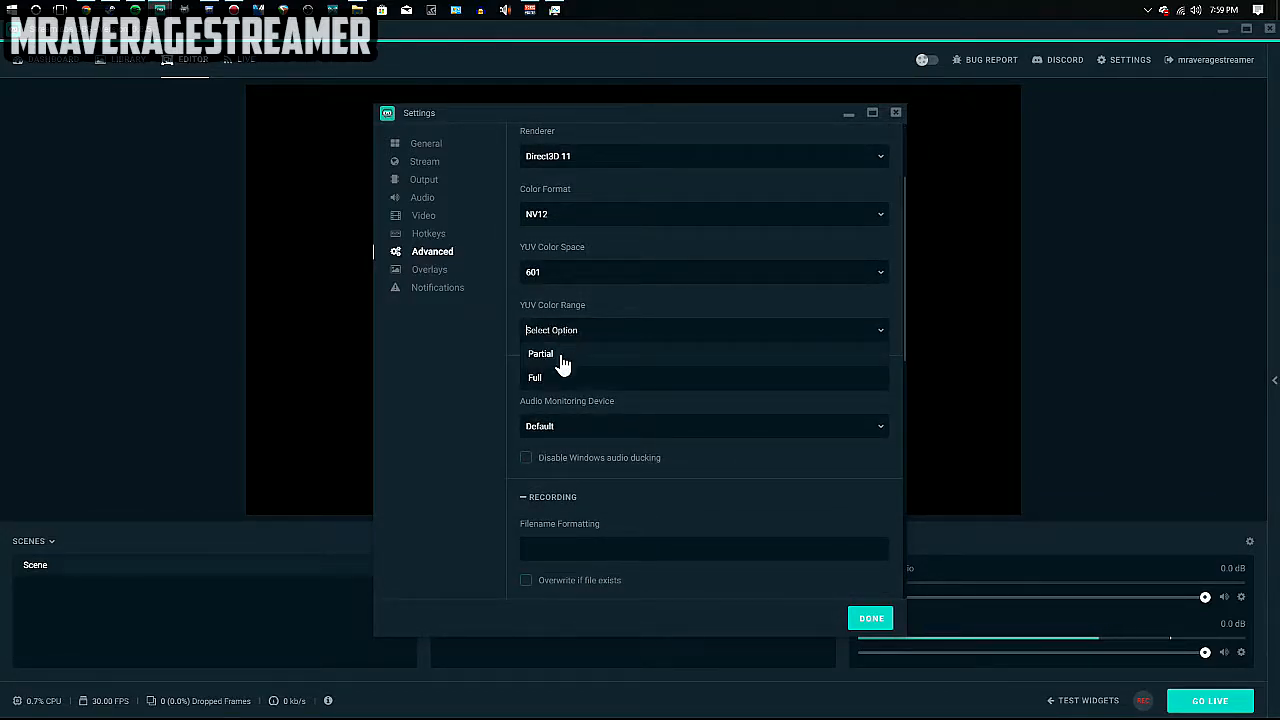
{"action": "left_click", "coordinate": [541, 378]}
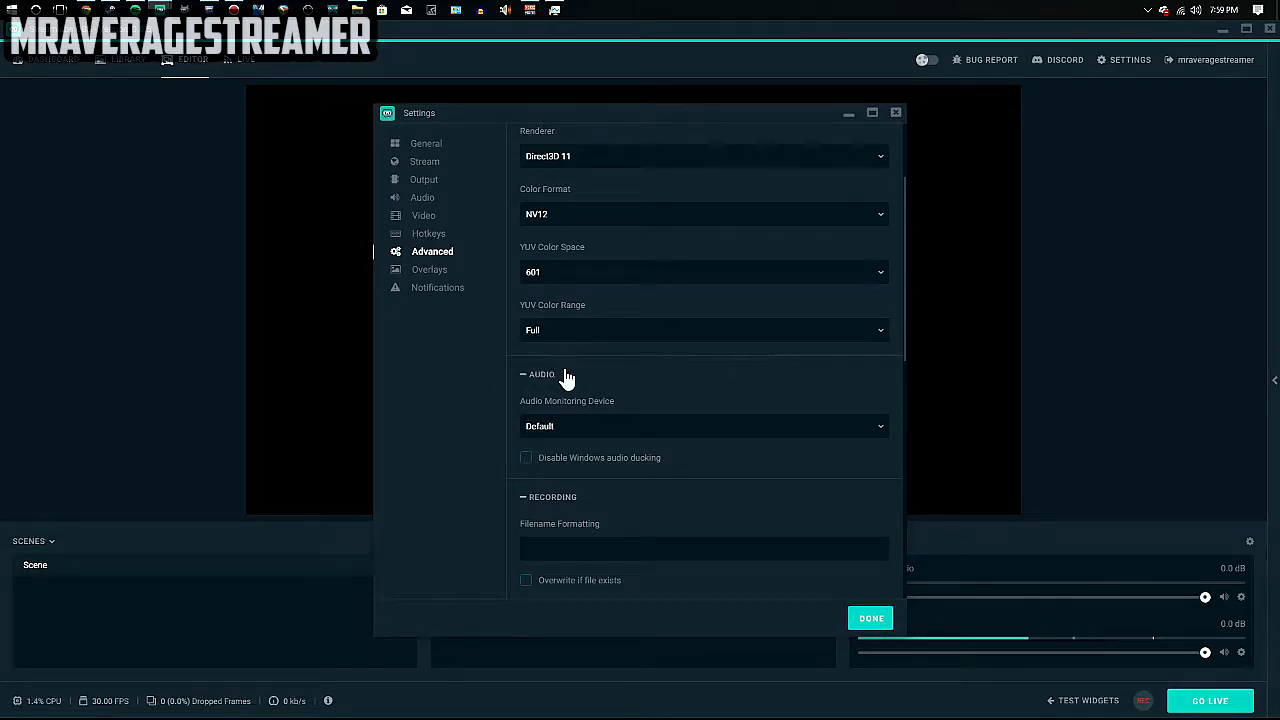
{"action": "left_click", "coordinate": [430, 280]}
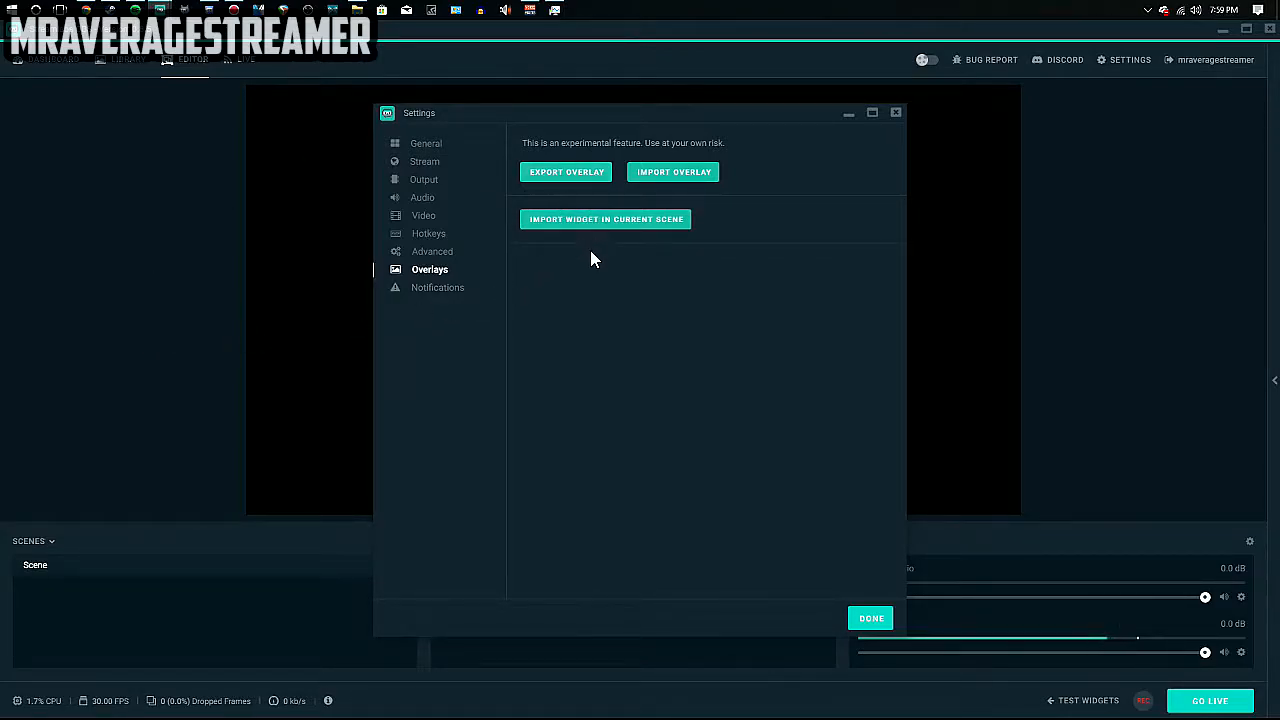
Glance over the Notifications and General settings pages, then close Settings with Done.
{"action": "left_click", "coordinate": [441, 290]}
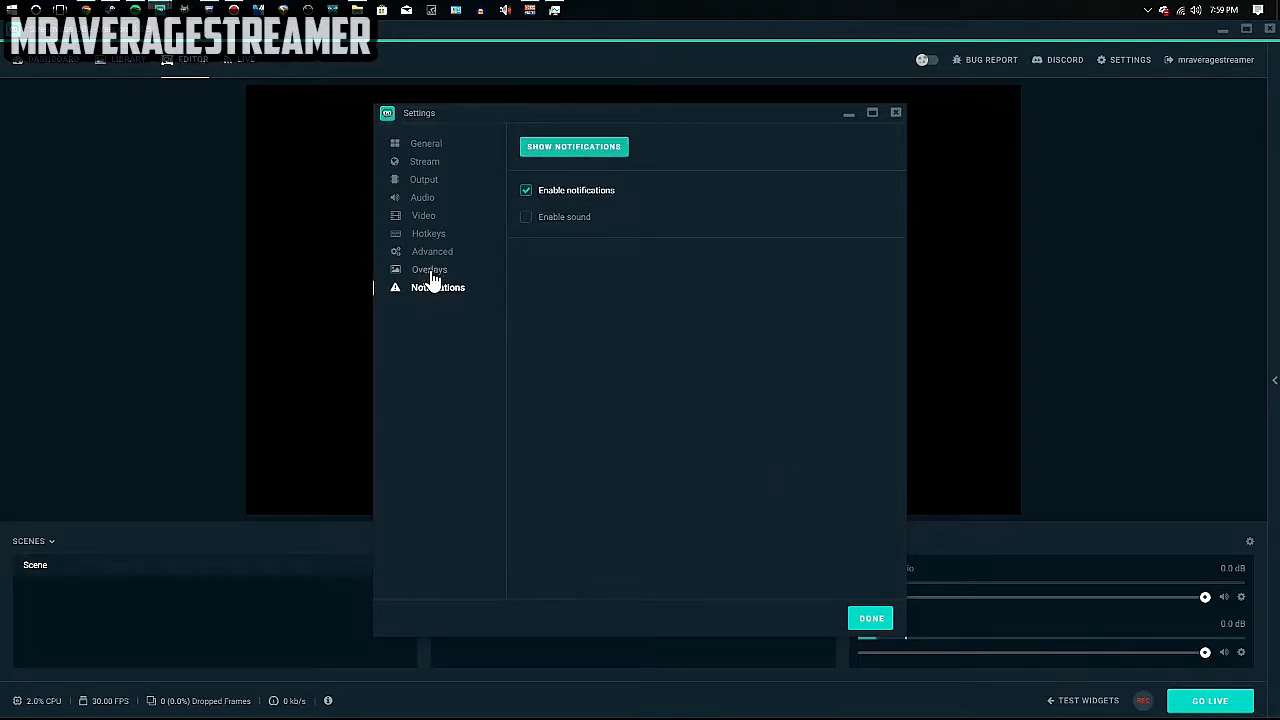
{"action": "left_click", "coordinate": [418, 146]}
{"action": "scroll", "coordinate": [741, 489], "scroll_direction": "down", "scroll_amount": 1}
{"action": "scroll", "coordinate": [741, 489], "scroll_direction": "up", "scroll_amount": 1}
{"action": "left_click", "coordinate": [874, 618]}
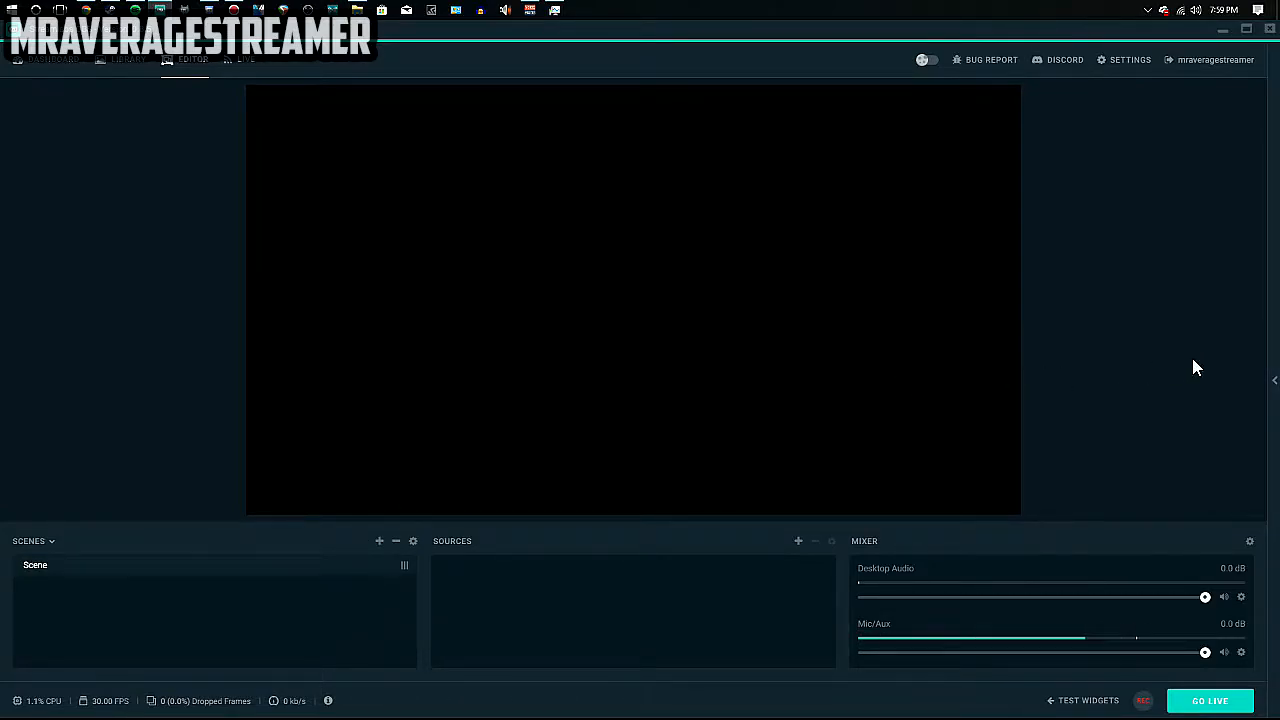
Open the chat side panel, send the message 'Test', and reopen Settings.
{"action": "left_click", "coordinate": [1274, 388]}
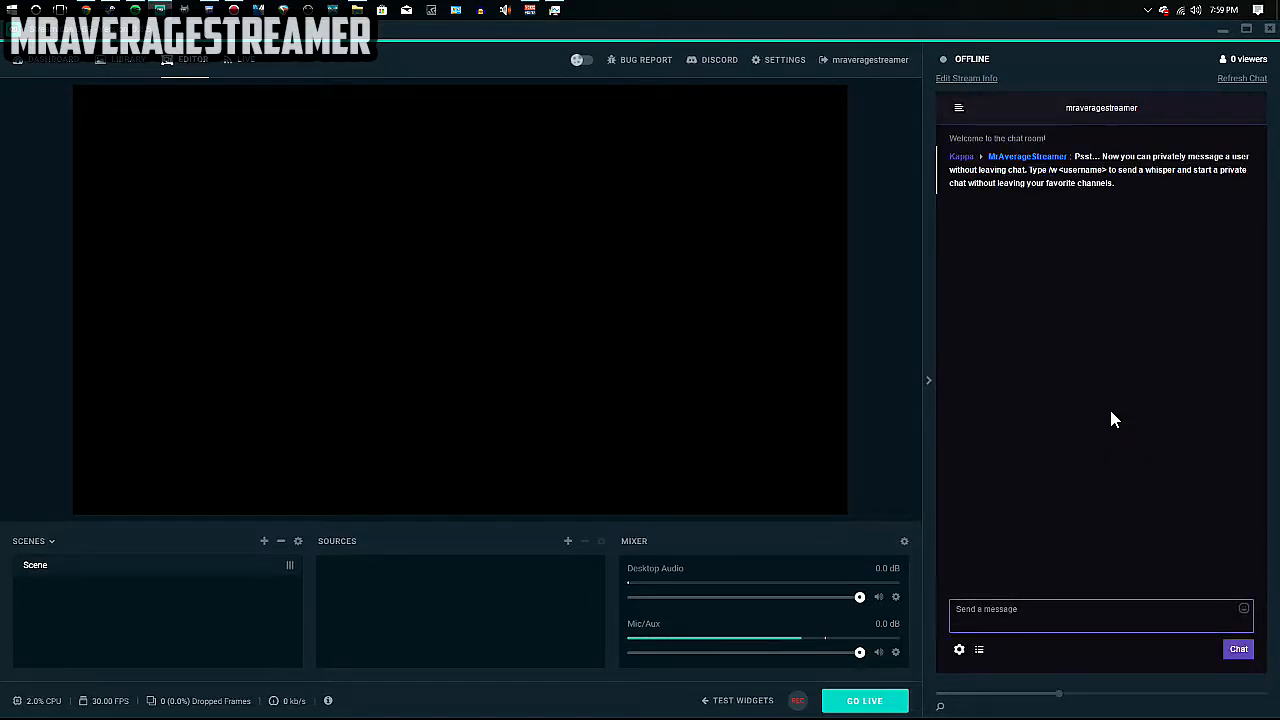
{"action": "left_click", "coordinate": [1057, 615]}
{"action": "type", "text": "Test"}
{"action": "key", "text": "Return"}
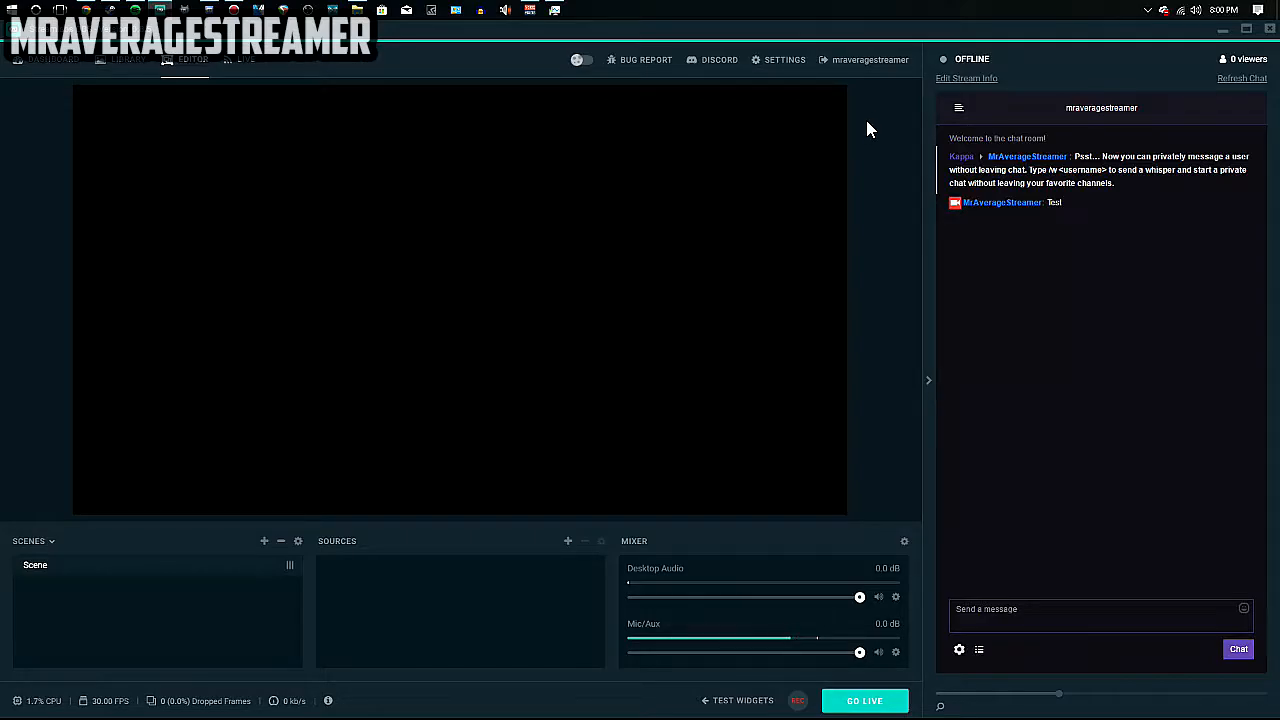
{"action": "left_click", "coordinate": [775, 62]}
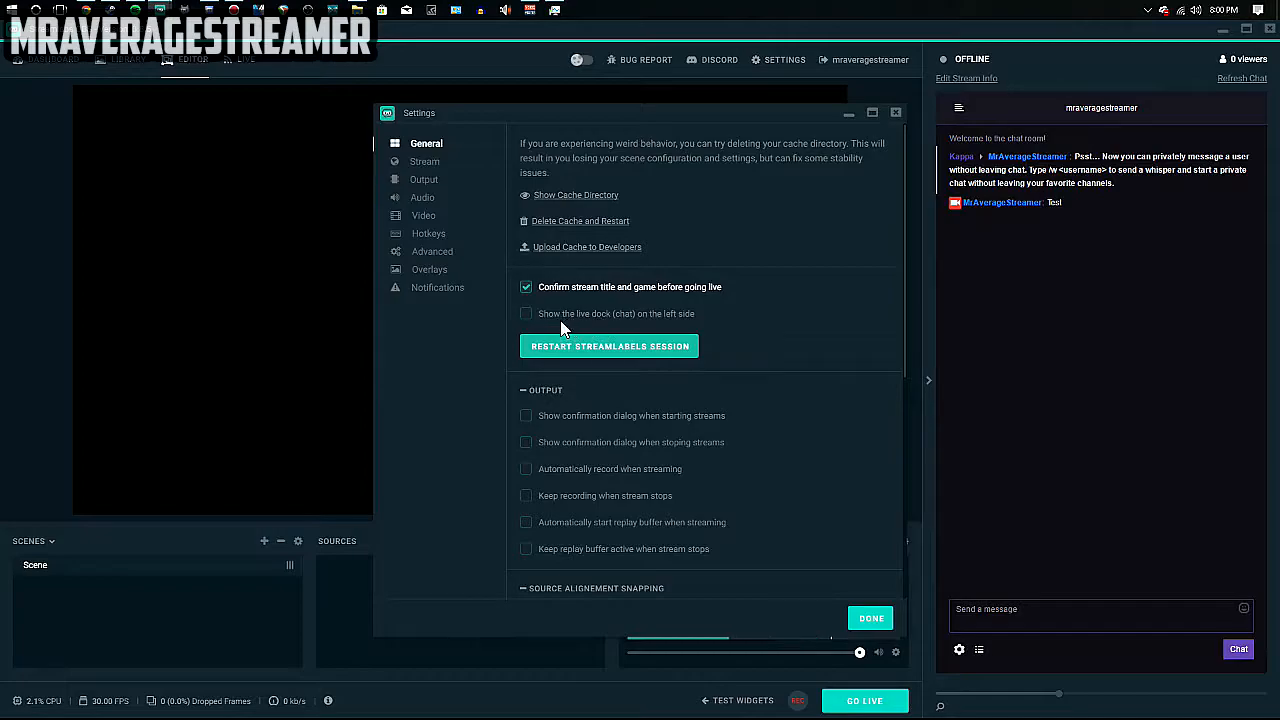
Enable 'Show the live dock (chat) on the left side' and apply it with Done.
{"action": "left_click", "coordinate": [598, 315]}
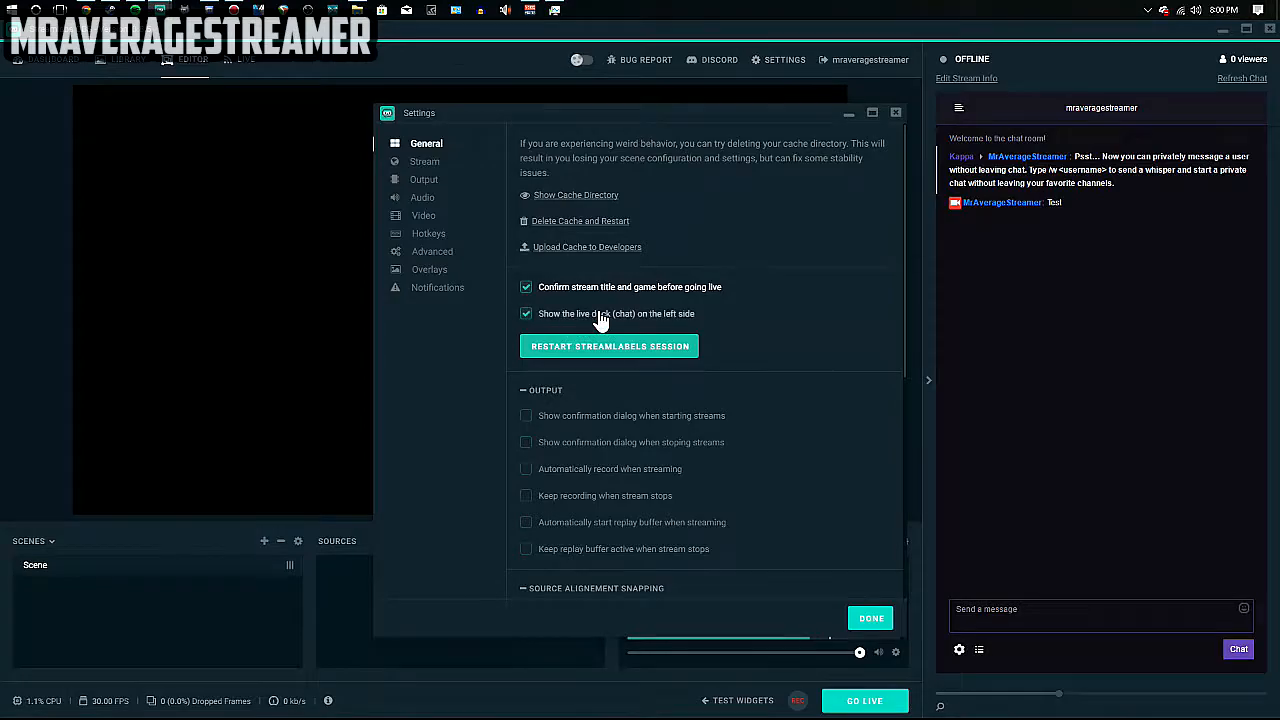
{"action": "left_click", "coordinate": [865, 620]}
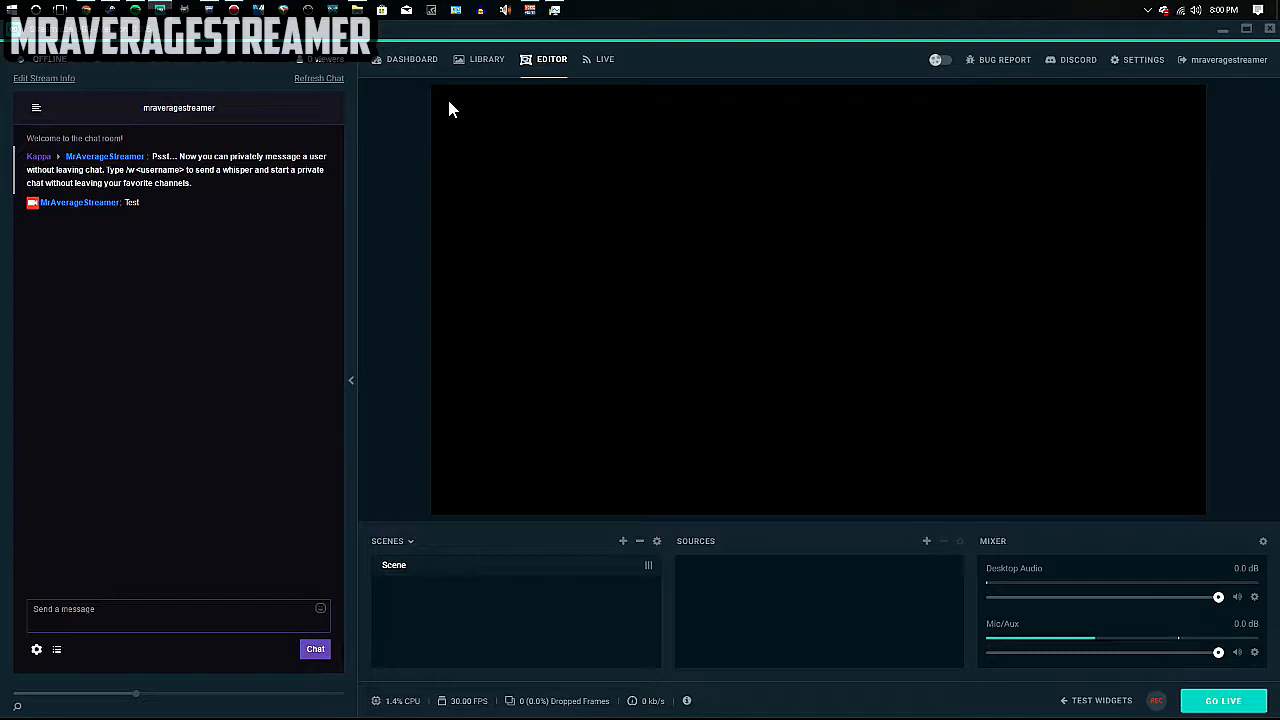
Check the Dashboard account stats and expanded Widgets list, then go to the overlay Library.
{"action": "left_click", "coordinate": [407, 64]}
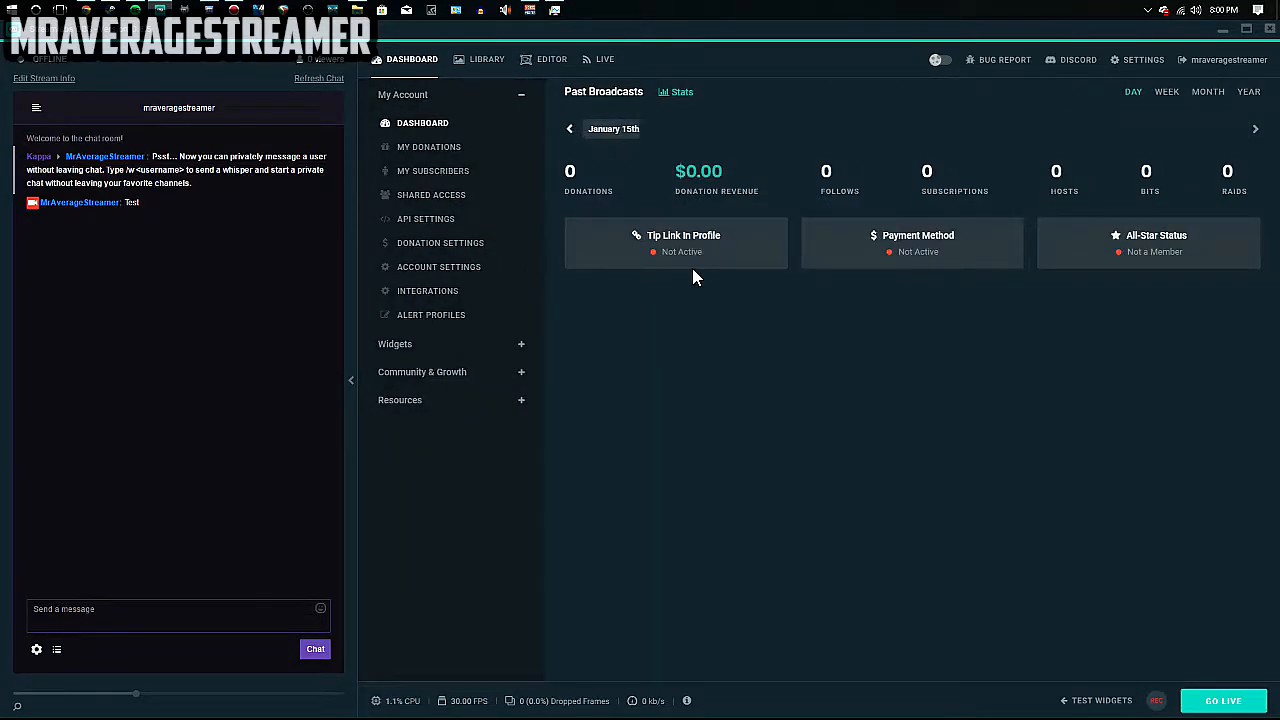
{"action": "left_click", "coordinate": [521, 346]}
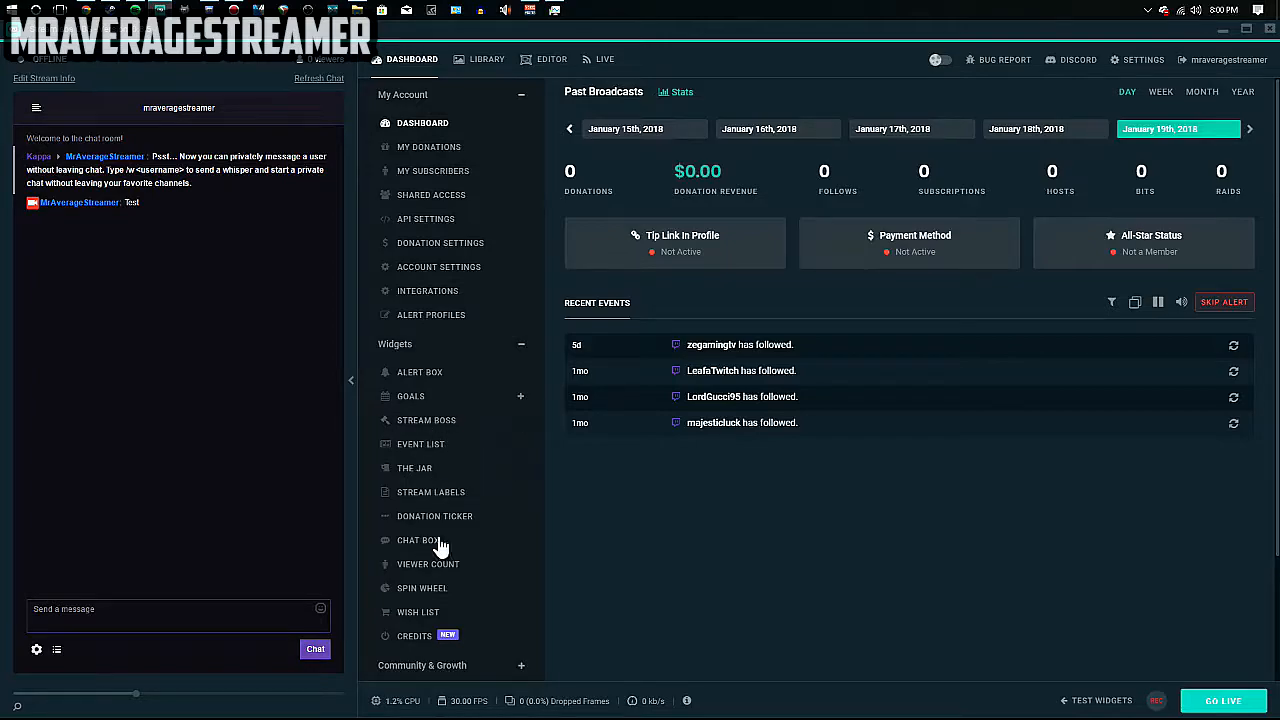
{"action": "scroll", "coordinate": [492, 478], "scroll_direction": "down", "scroll_amount": 3}
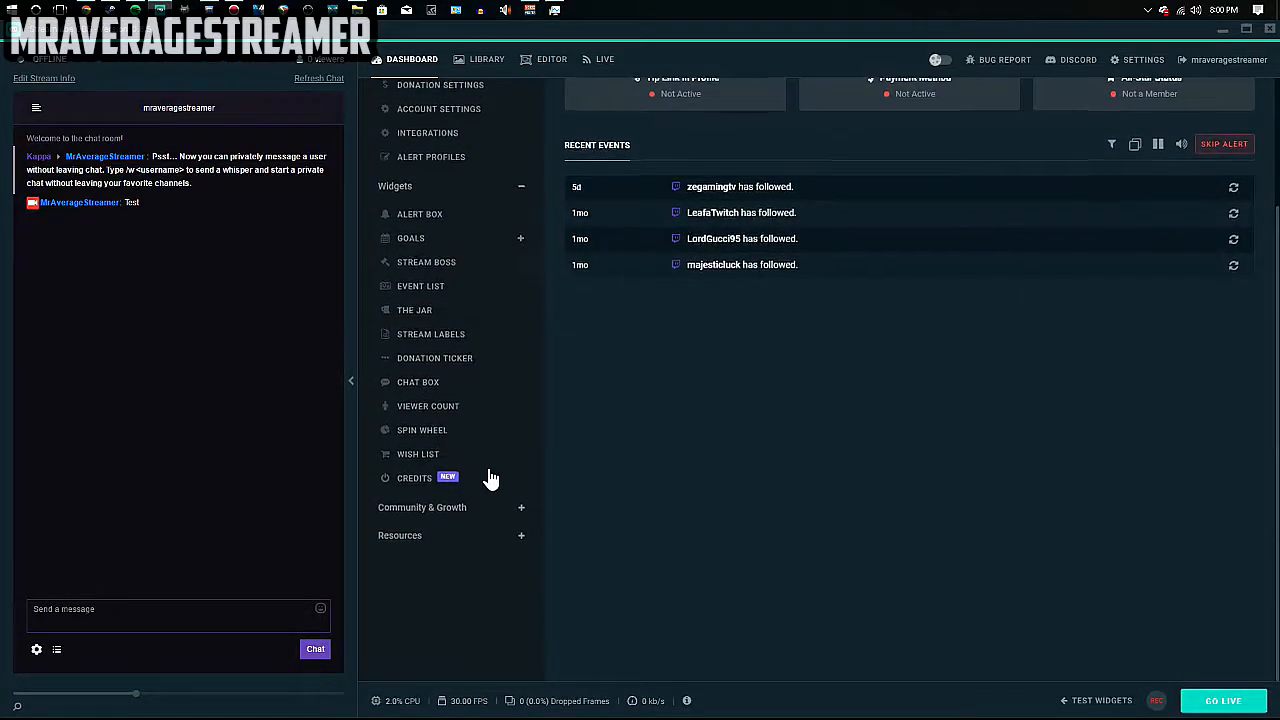
{"action": "scroll", "coordinate": [492, 478], "scroll_direction": "up", "scroll_amount": 3}
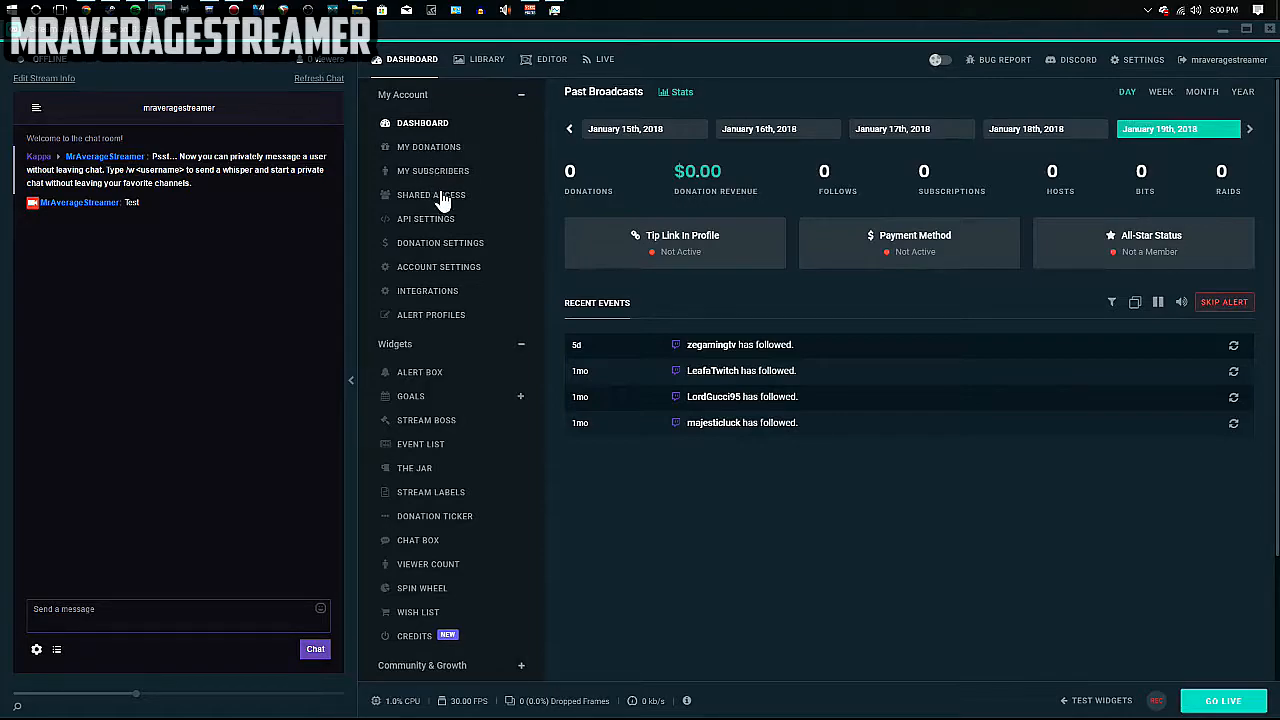
{"action": "left_click", "coordinate": [488, 82]}
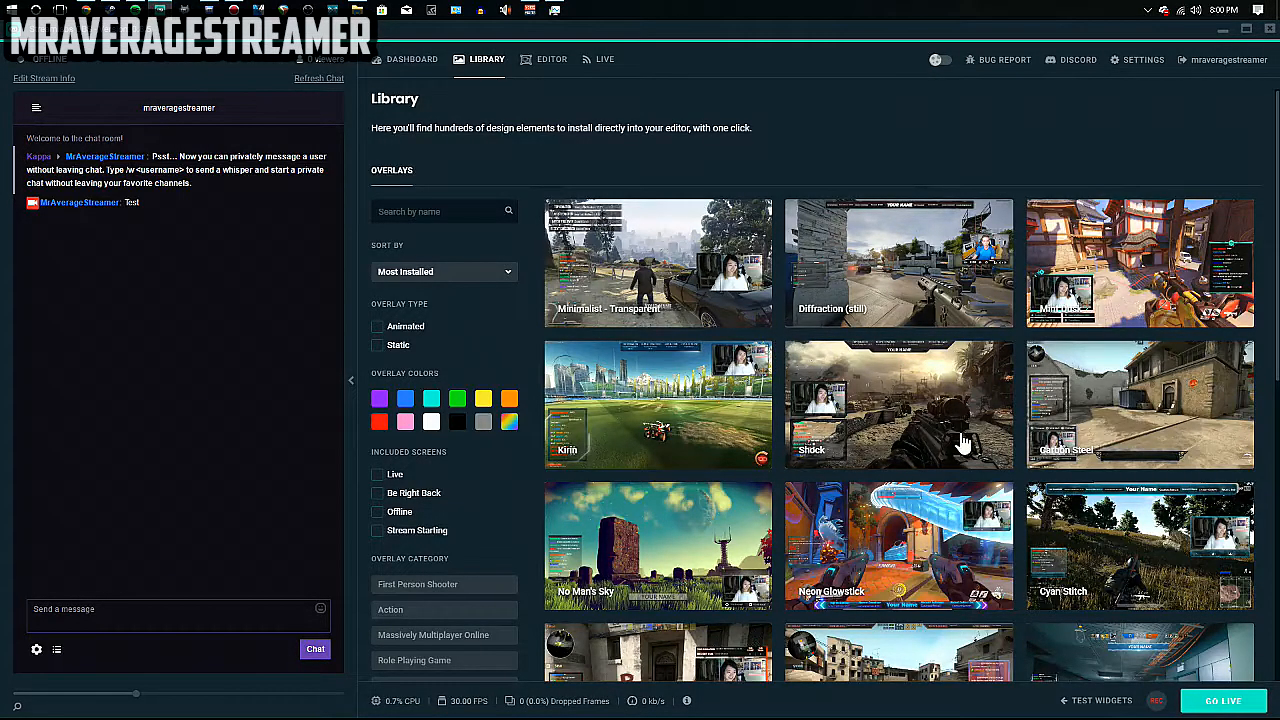
Browse the Library themes and tick the Static overlay type filter.
{"action": "scroll", "coordinate": [780, 525], "scroll_direction": "down", "scroll_amount": 3}
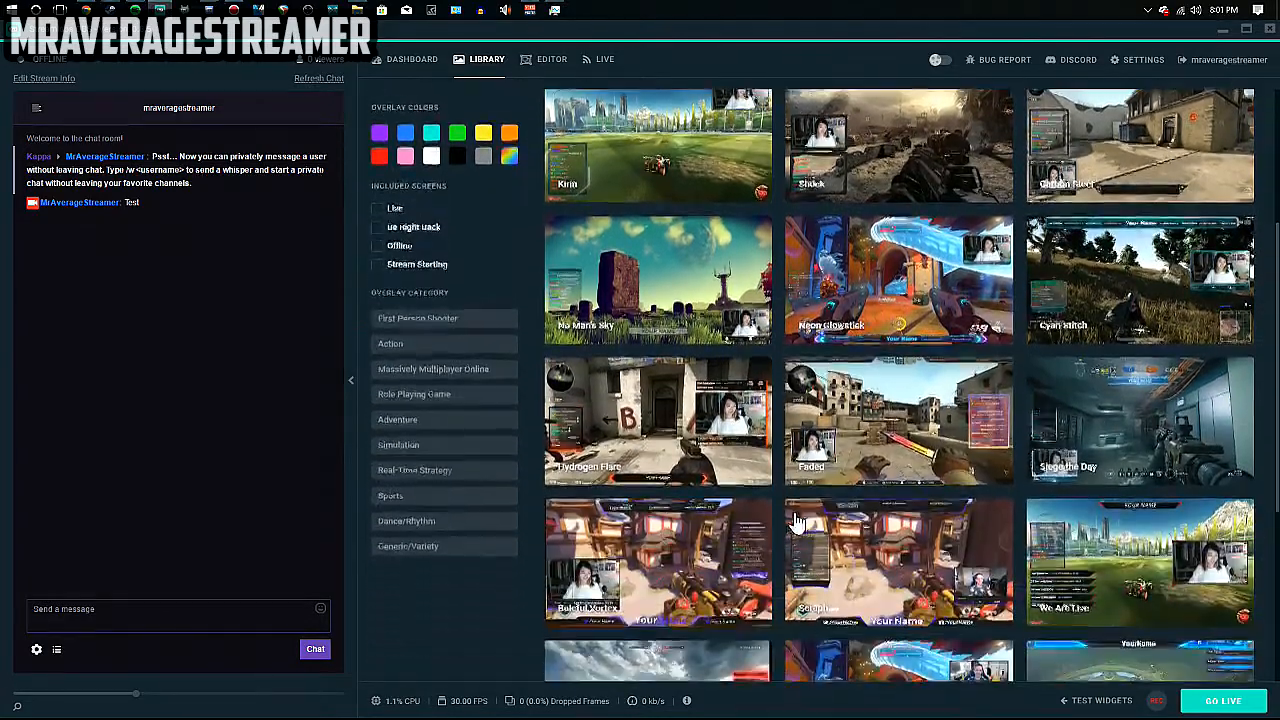
{"action": "scroll", "coordinate": [800, 520], "scroll_direction": "down", "scroll_amount": 2}
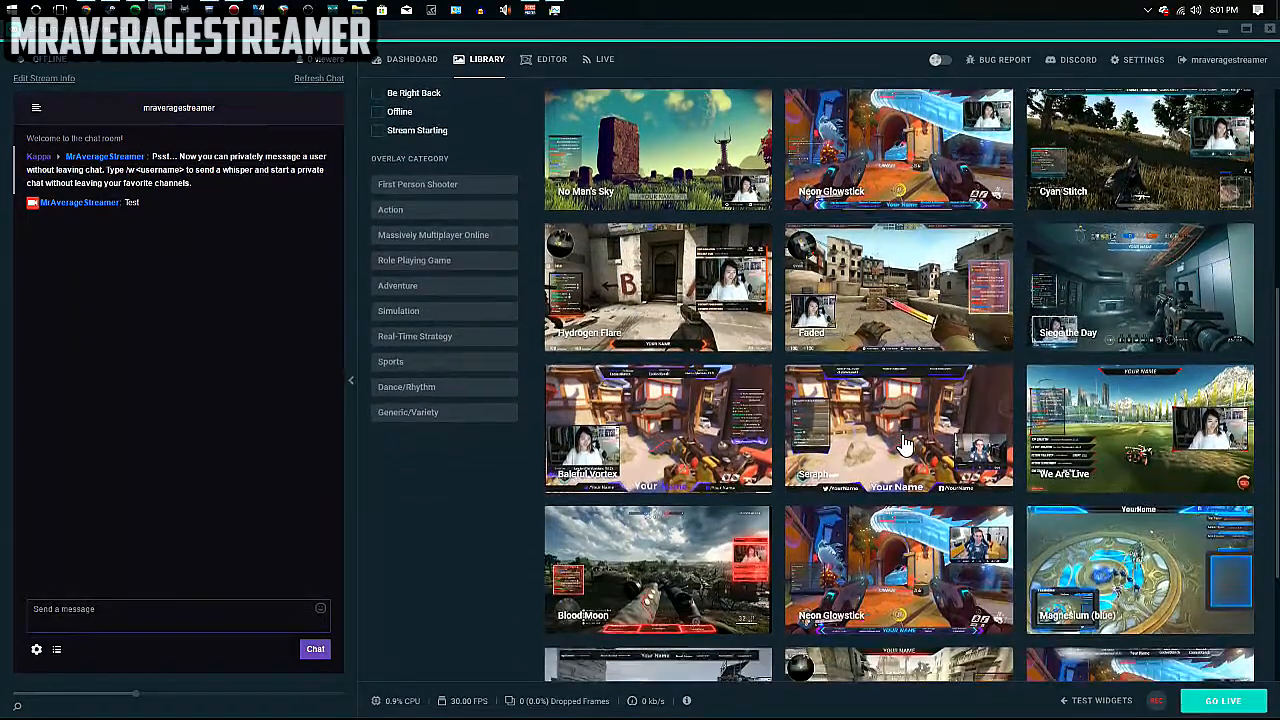
{"action": "scroll", "coordinate": [903, 444], "scroll_direction": "down", "scroll_amount": 2}
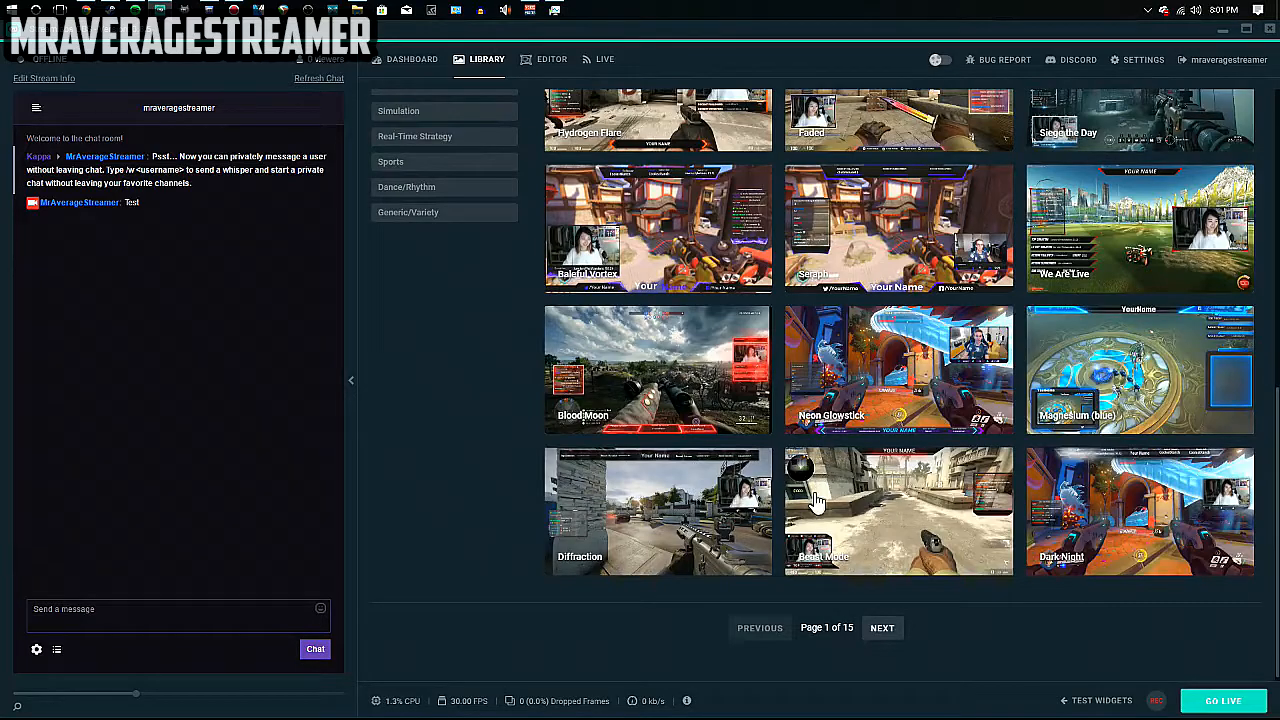
{"action": "scroll", "coordinate": [820, 505], "scroll_direction": "up", "scroll_amount": 5}
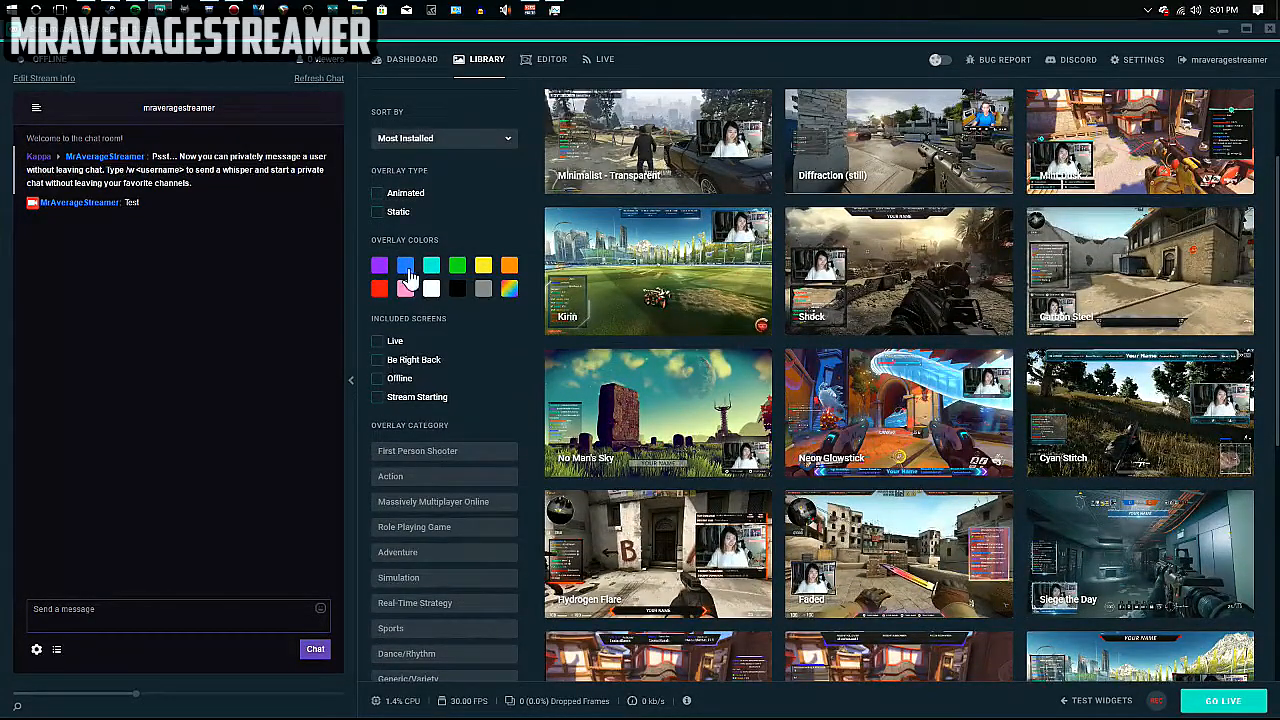
{"action": "left_click", "coordinate": [380, 212]}
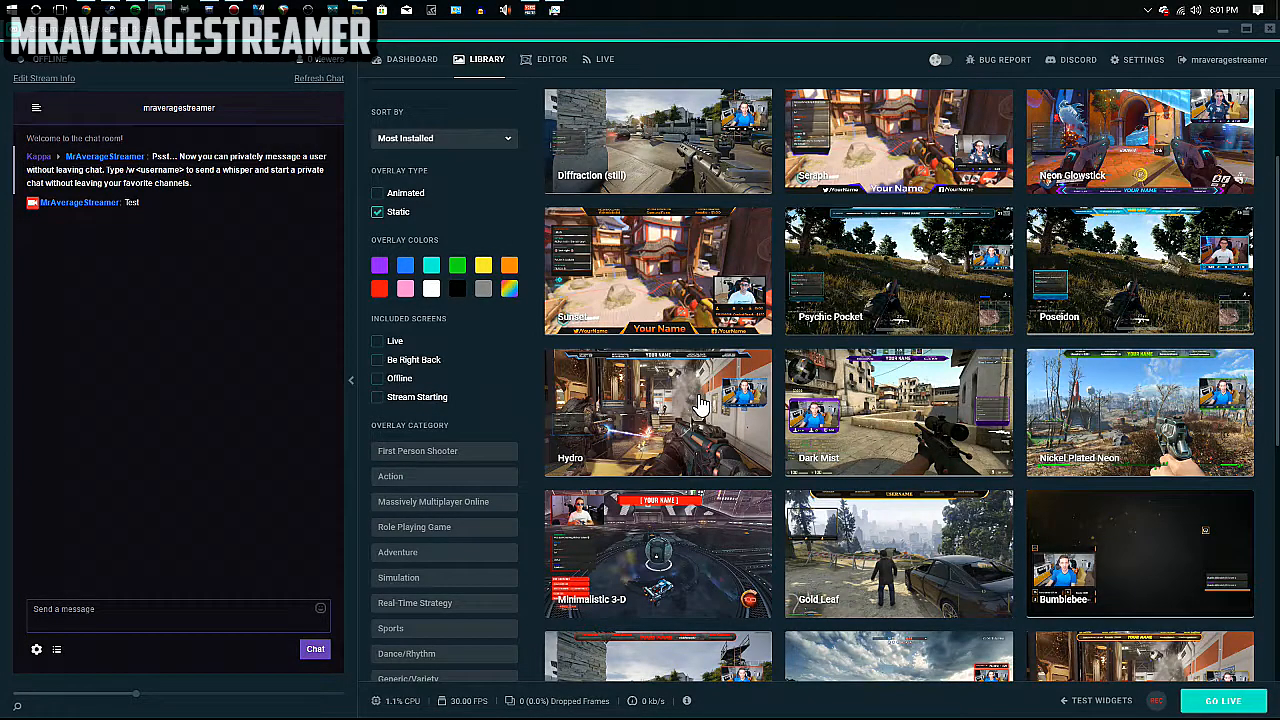
{"action": "scroll", "coordinate": [700, 400], "scroll_direction": "up", "scroll_amount": 2}
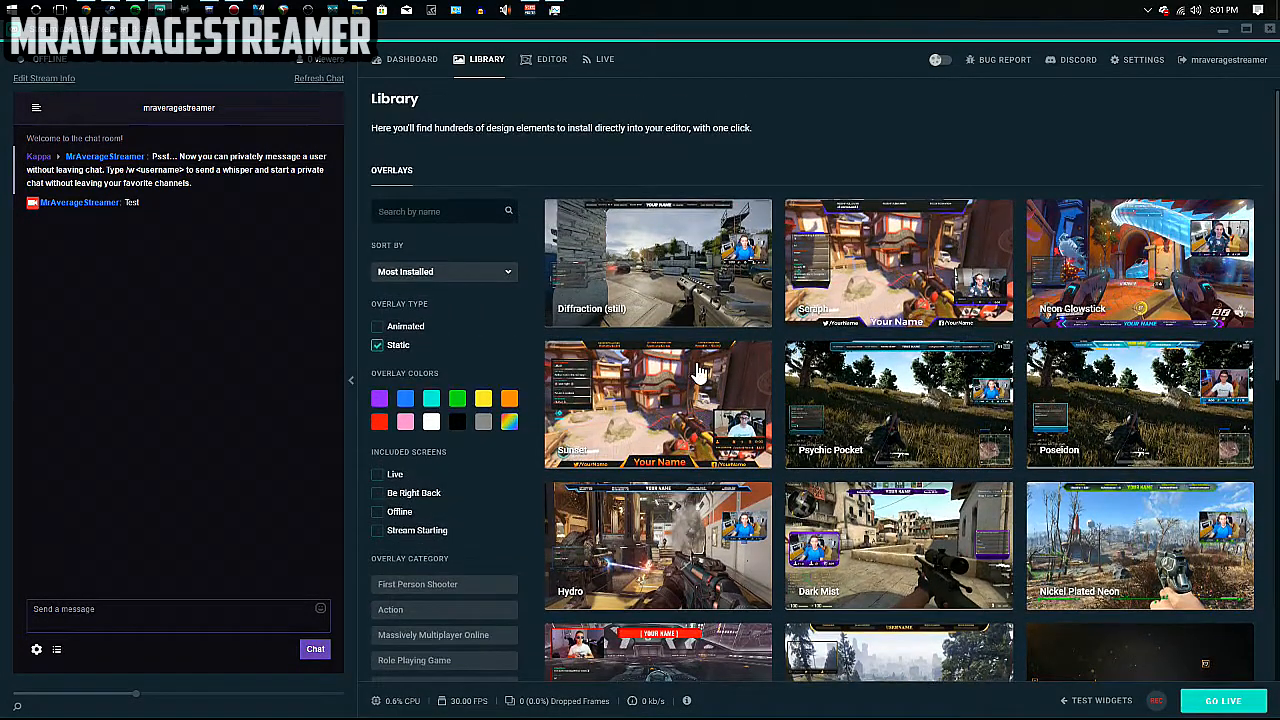
In the Live view, inspect the stream info: title 'Battlefield 1 | Back To The Grind!', game Battlefield 1.
{"action": "left_click", "coordinate": [604, 62]}
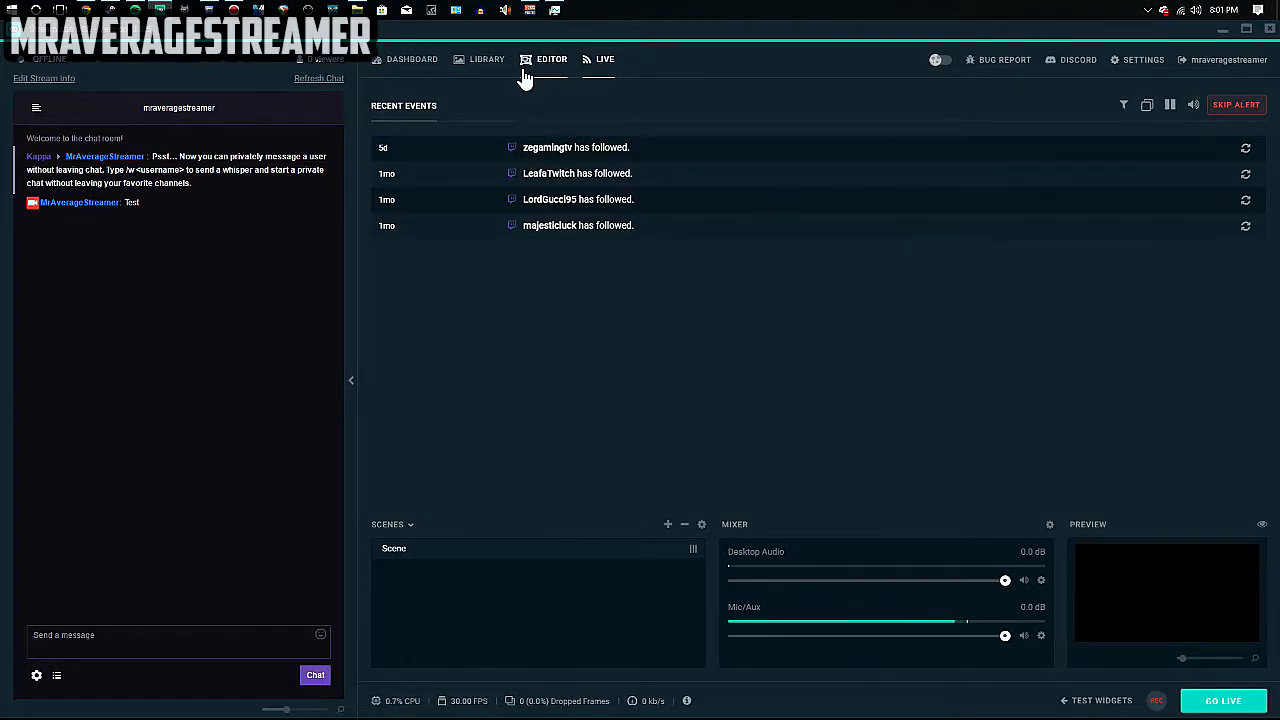
{"action": "left_click", "coordinate": [40, 78]}
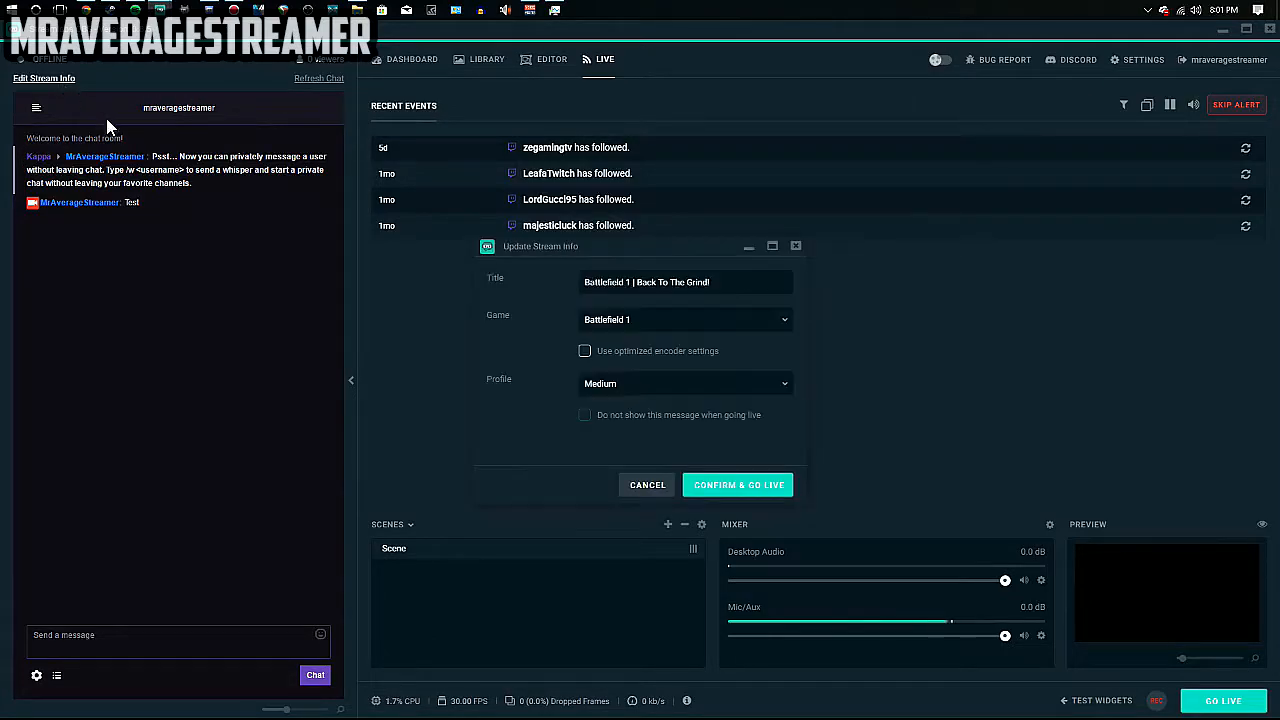
{"action": "left_click_drag", "start_coordinate": [716, 283], "coordinate": [545, 289]}
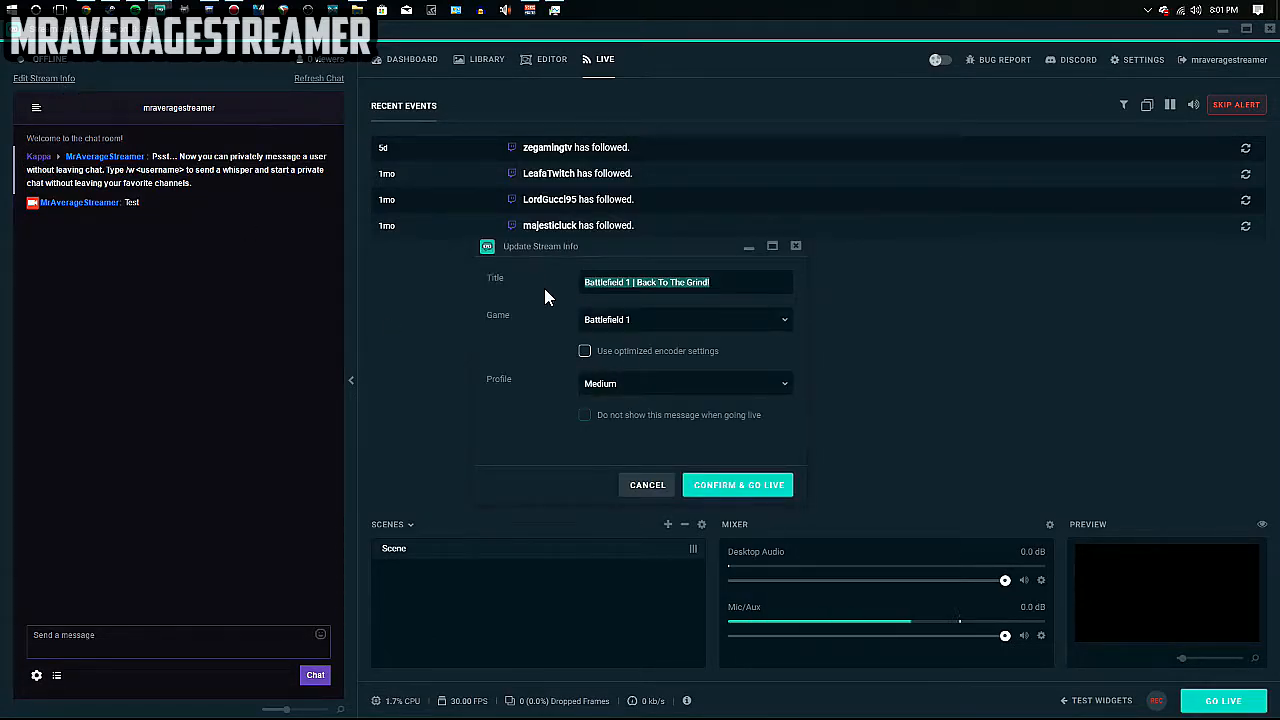
{"action": "left_click", "coordinate": [641, 321]}
{"action": "left_click", "coordinate": [519, 333]}
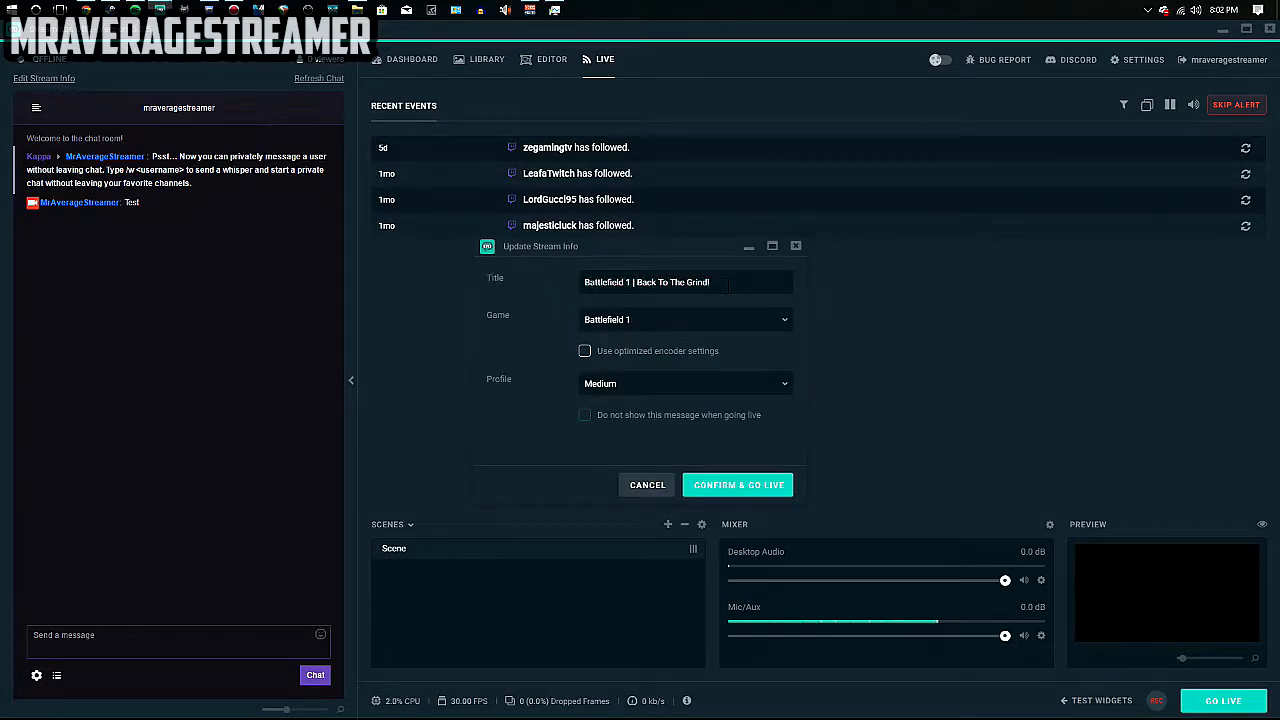
{"action": "left_click_drag", "start_coordinate": [726, 286], "coordinate": [589, 286]}
{"action": "left_click", "coordinate": [528, 306]}
Cancel Update Stream Info, enlarge the Live preview with its slider, and widen the chat panel.
{"action": "left_click", "coordinate": [642, 485]}
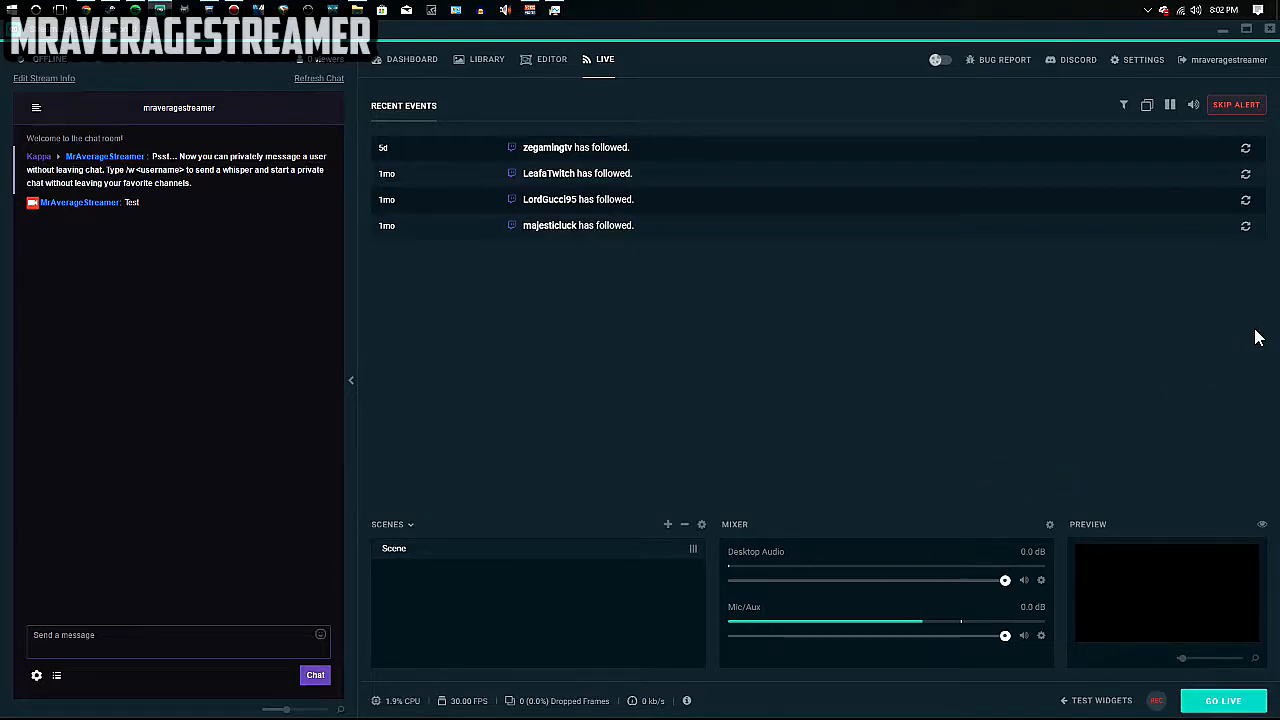
{"action": "left_click_drag", "start_coordinate": [1182, 658], "coordinate": [1240, 660]}
{"action": "left_click_drag", "start_coordinate": [313, 710], "coordinate": [487, 711]}
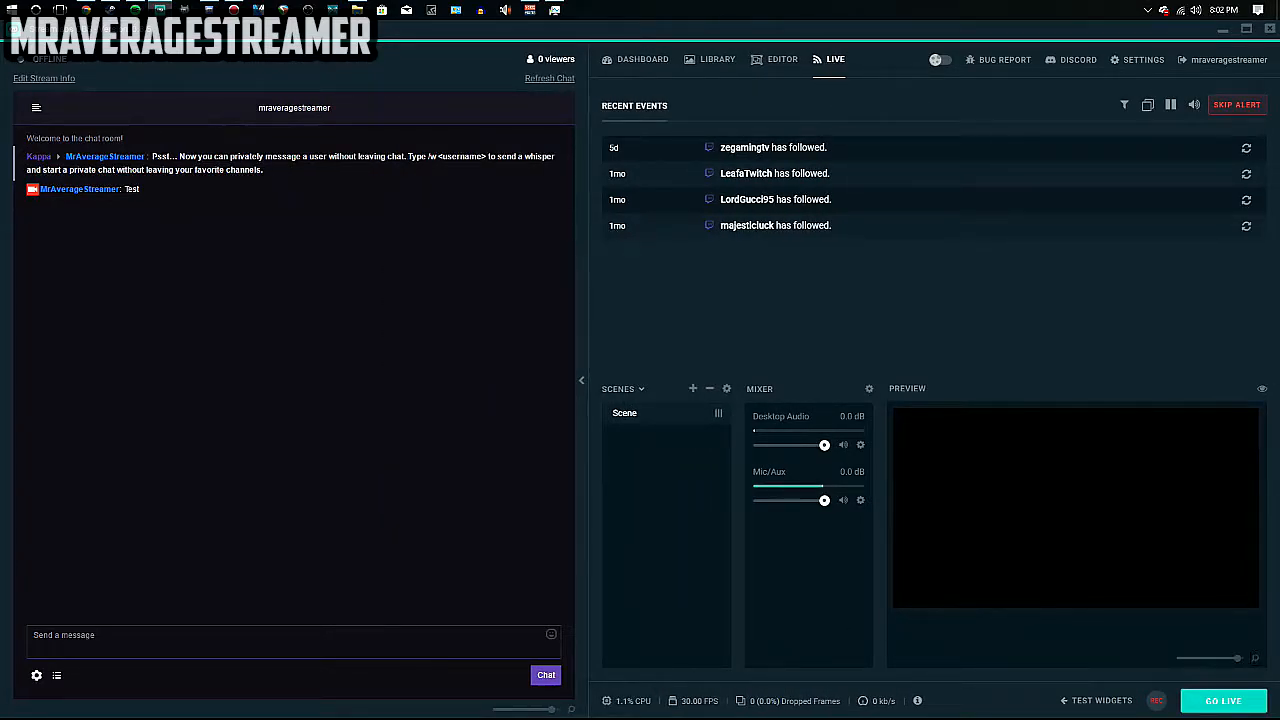